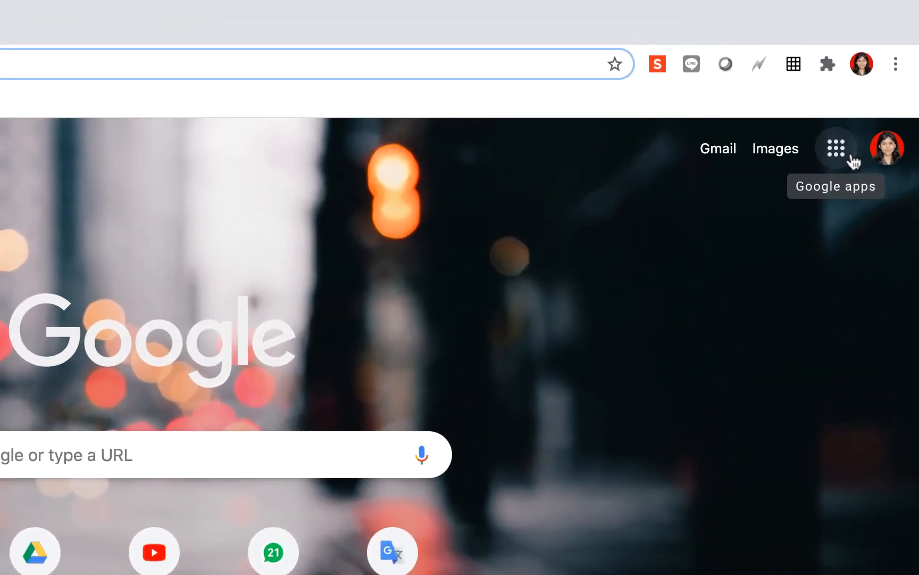
Open Google Forms from the list of Google apps.
click(877, 94)
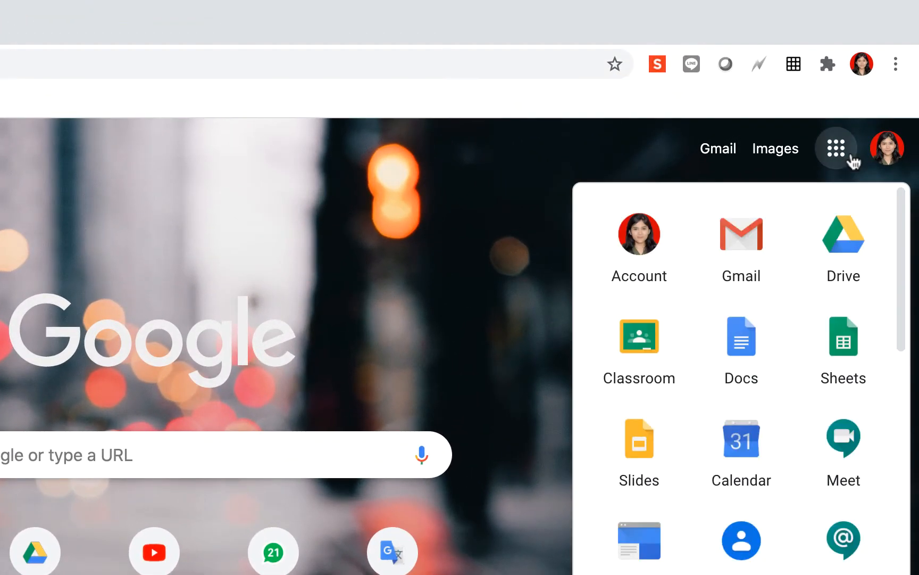
scroll(815, 358, down, 2)
scroll(818, 356, down, 6)
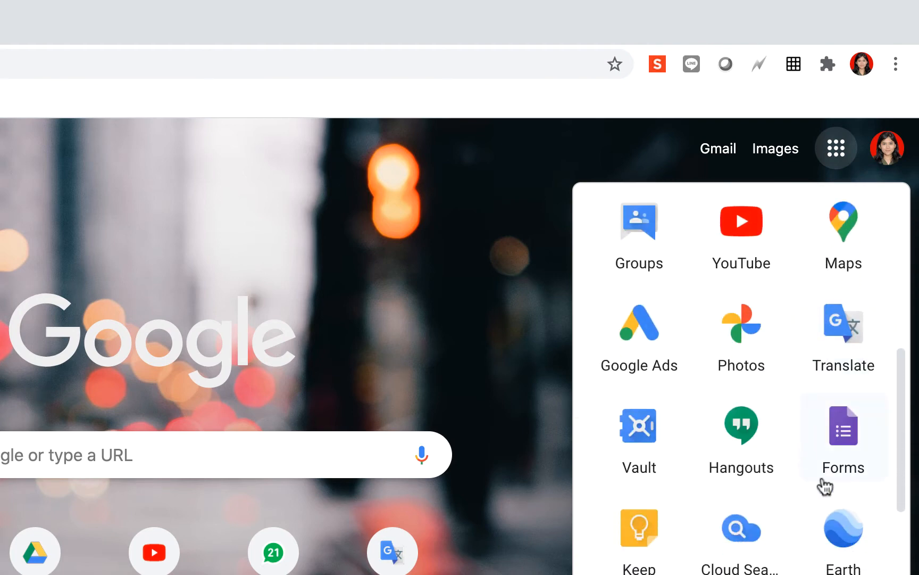
click(867, 446)
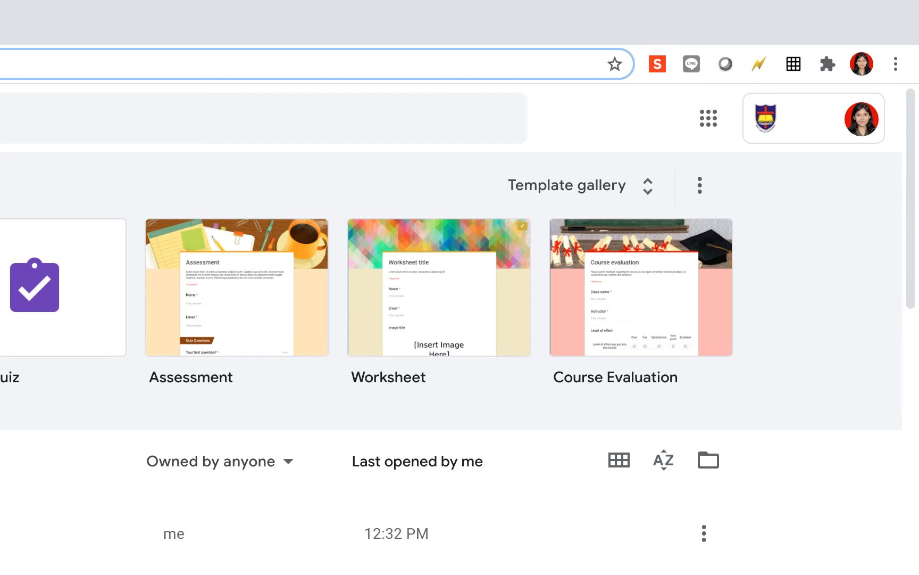
Open docs.google.com/forms in a new browser tab.
key(super+t)
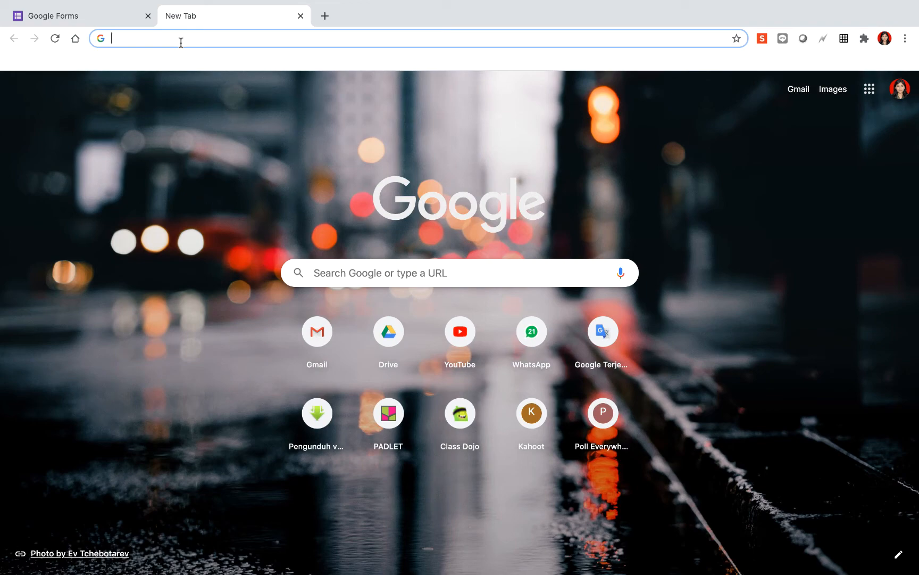
text(docs.google.com/form)
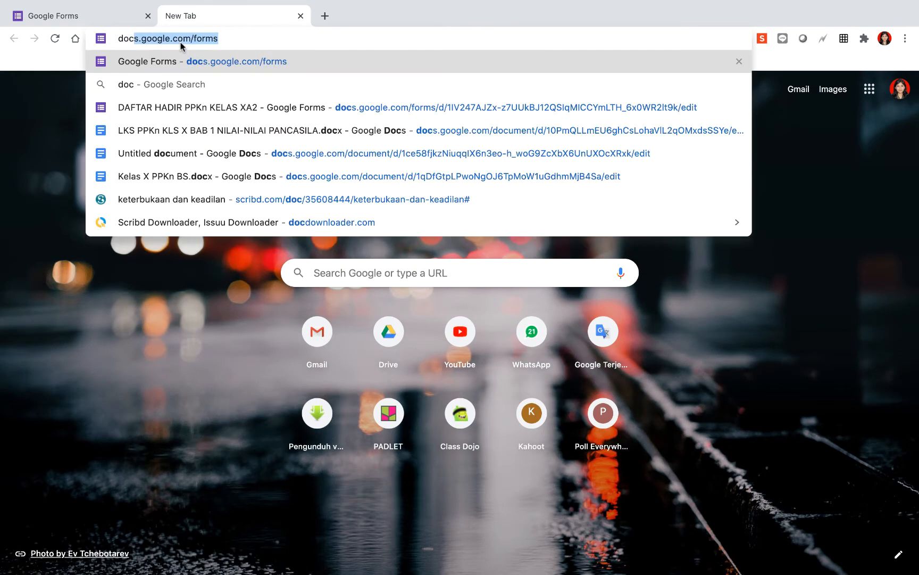
text(s)
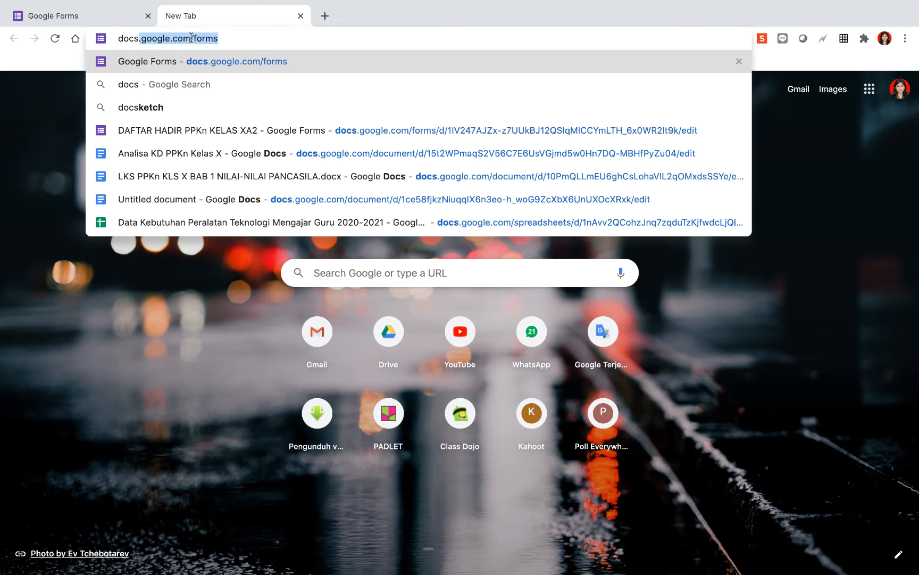
key(Return)
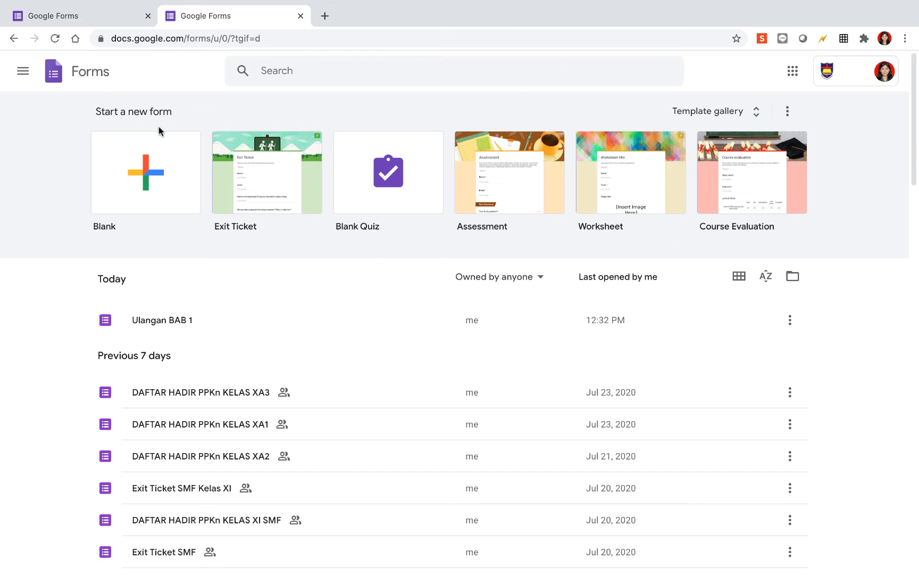
Create a blank form and title it "Ulangan PPKn BAB 1 Kelas X", applying the same title to the form header.
click(184, 204)
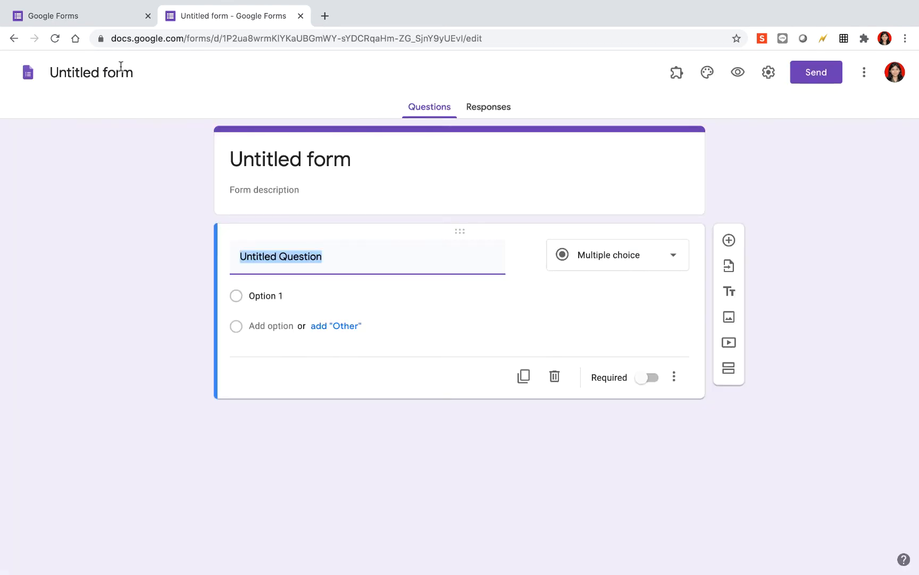
click(121, 66)
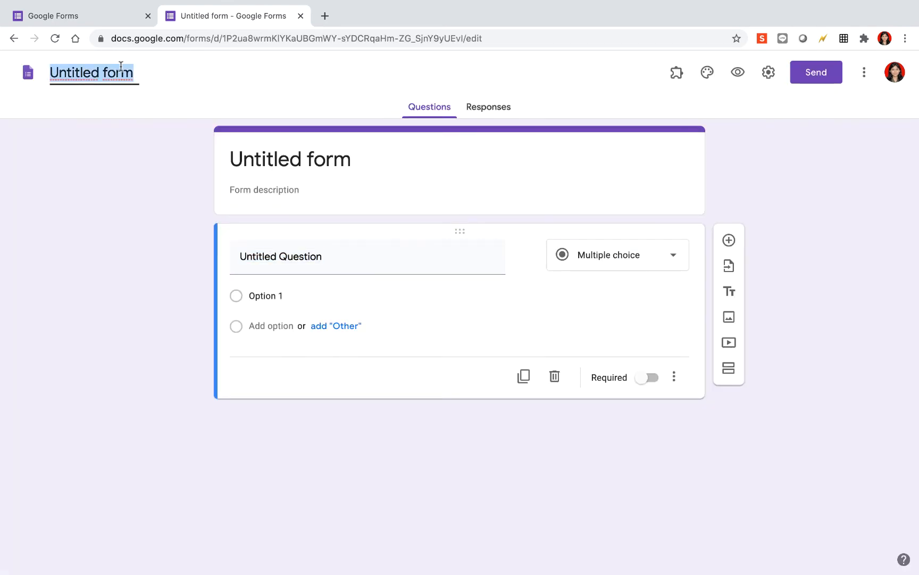
text(Ulangan PPKn BAB 1 Kelas x)
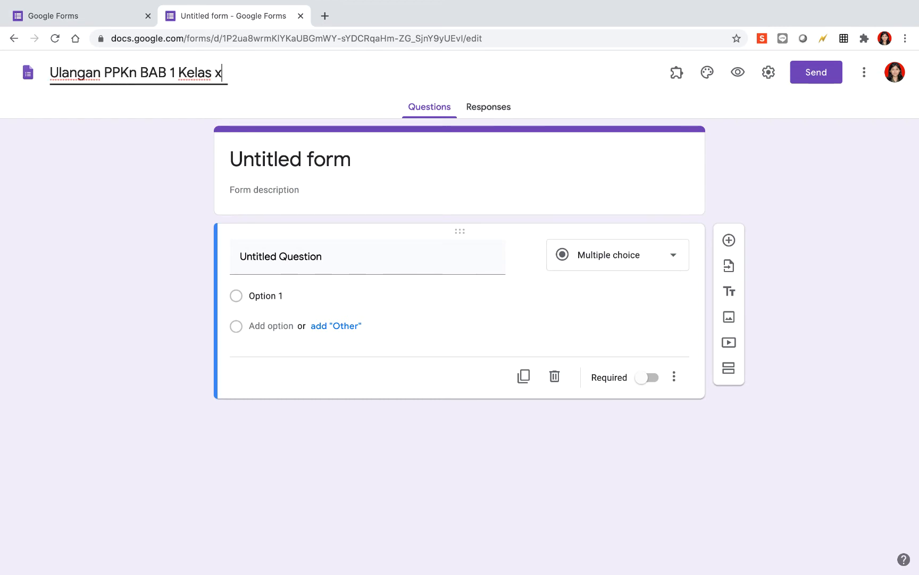
key(BackSpace)
text(X)
click(325, 161)
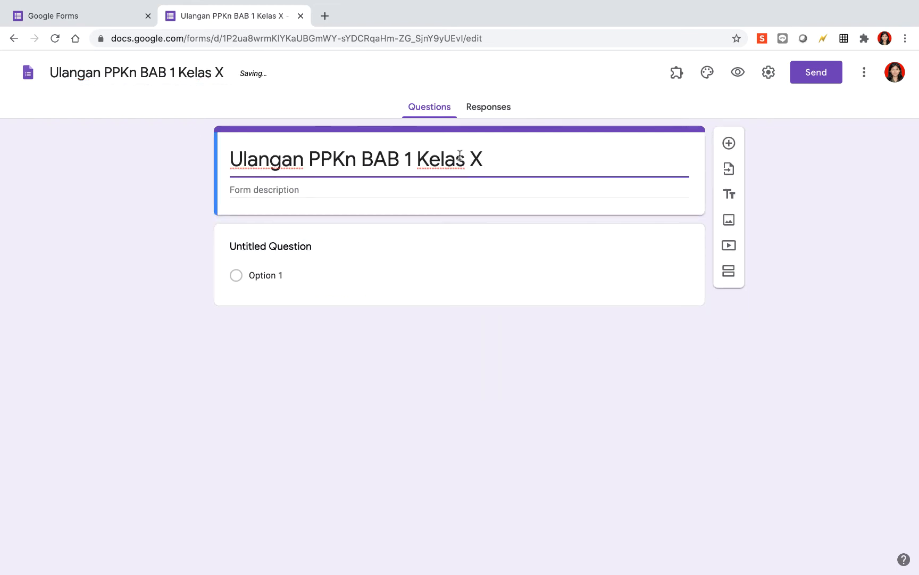
click(500, 159)
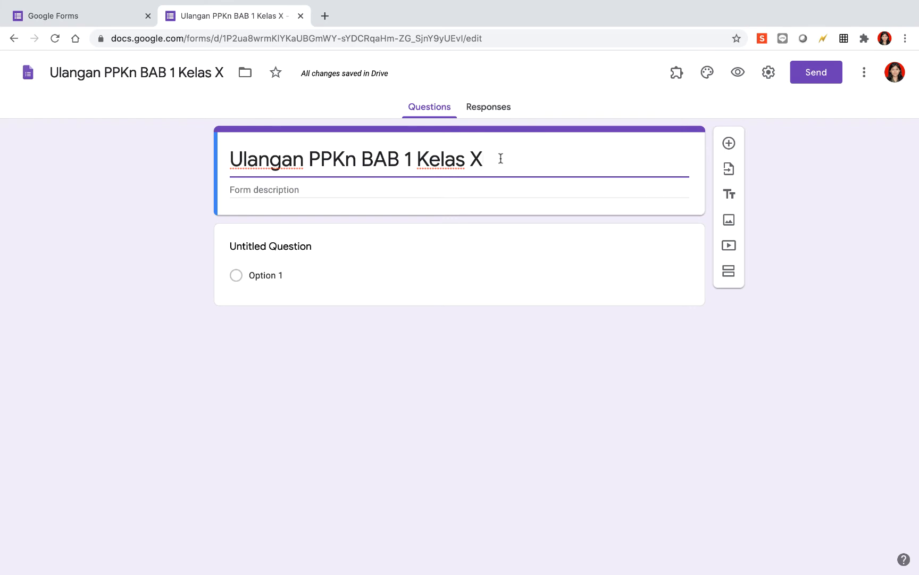
In the form's general settings, restrict access to users in BPK Penabur and its trusted organizations and limit respondents to 1 response.
click(775, 85)
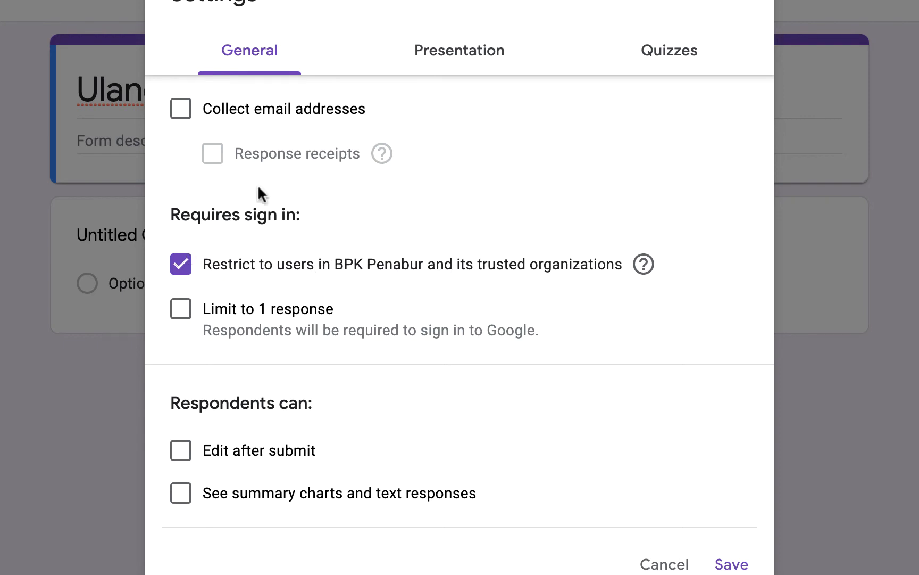
click(187, 263)
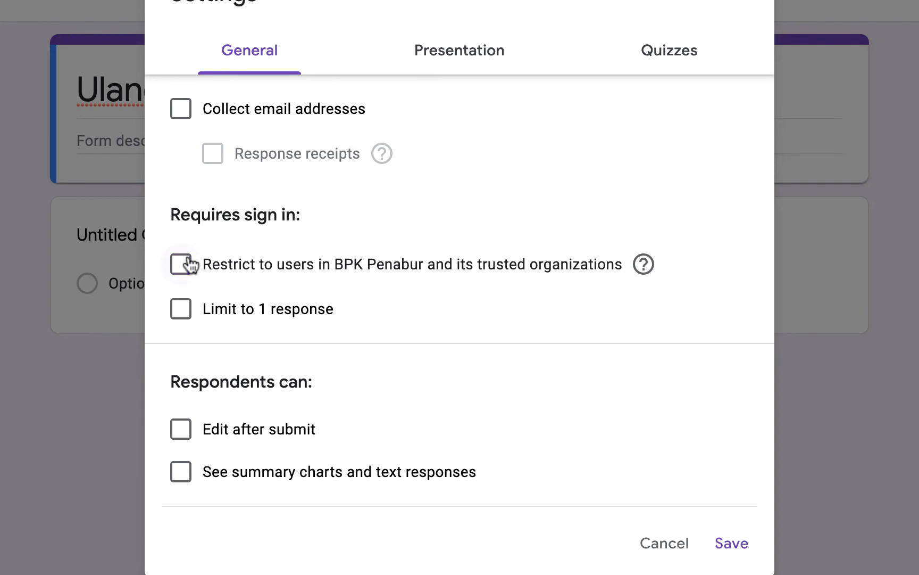
click(187, 263)
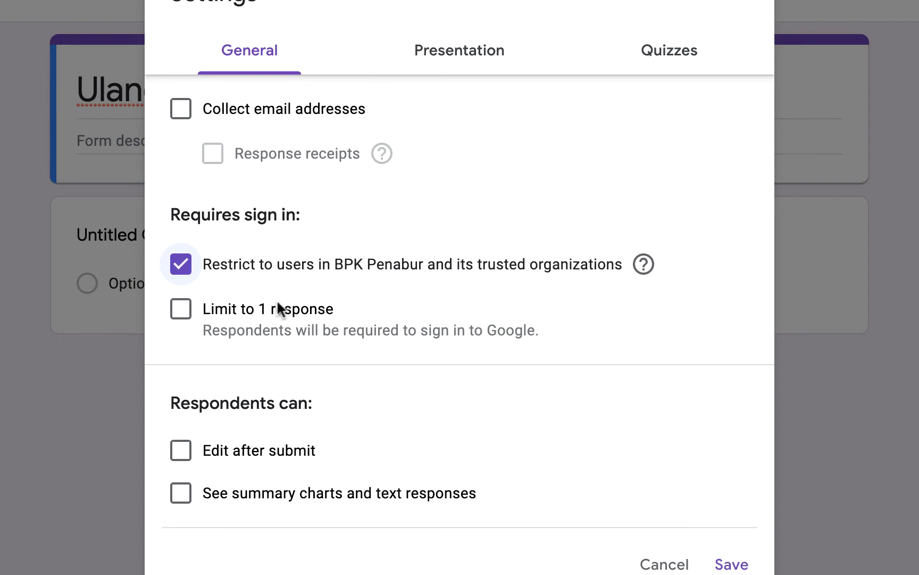
click(190, 308)
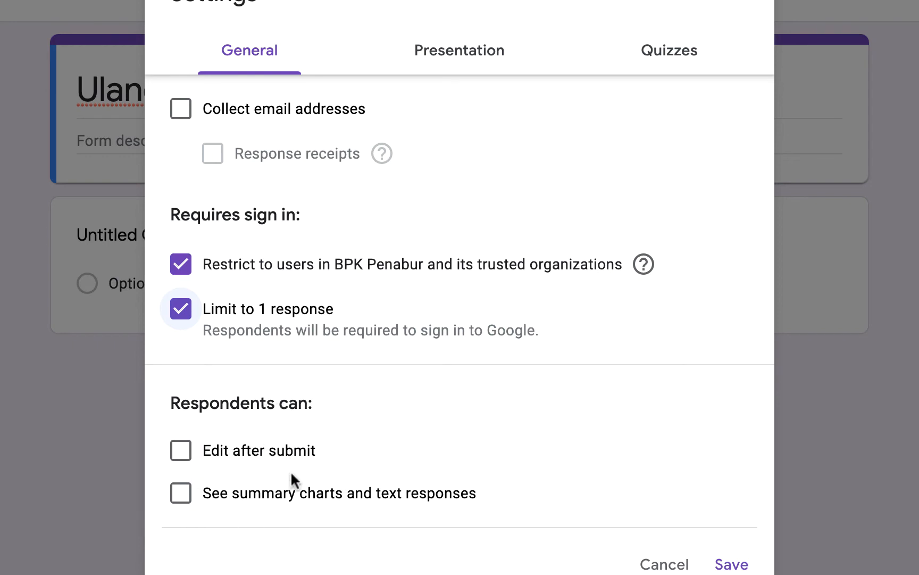
In the presentation settings, enable shuffling of the question order and leave the progress bar off.
click(462, 66)
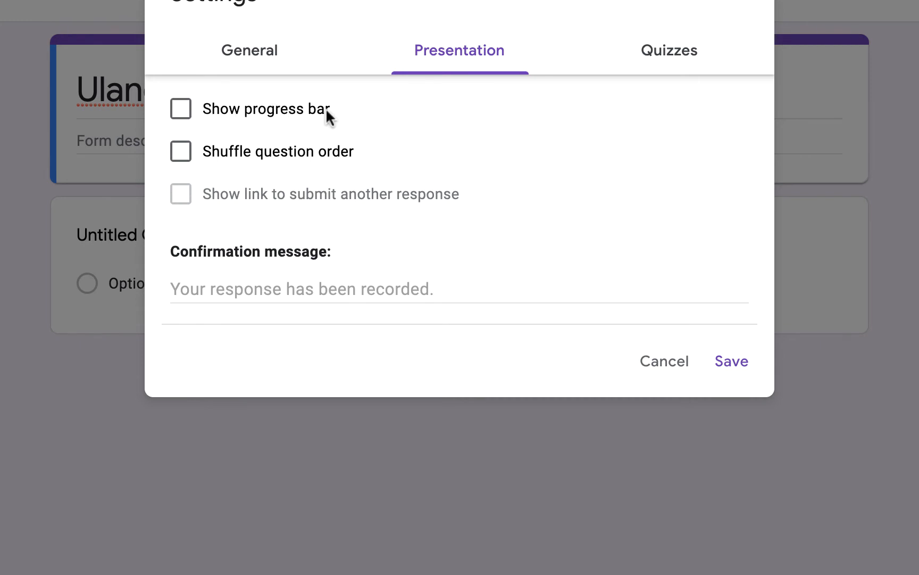
click(182, 104)
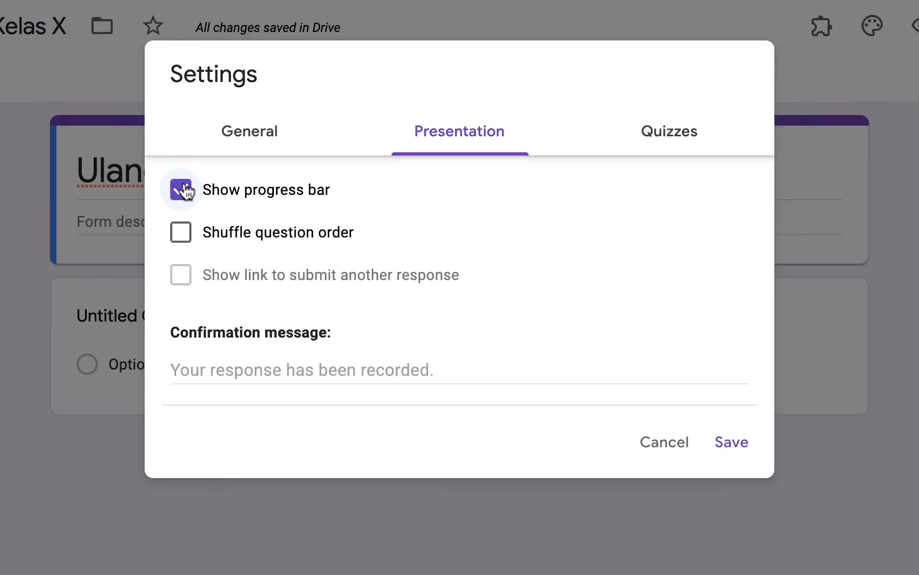
click(181, 109)
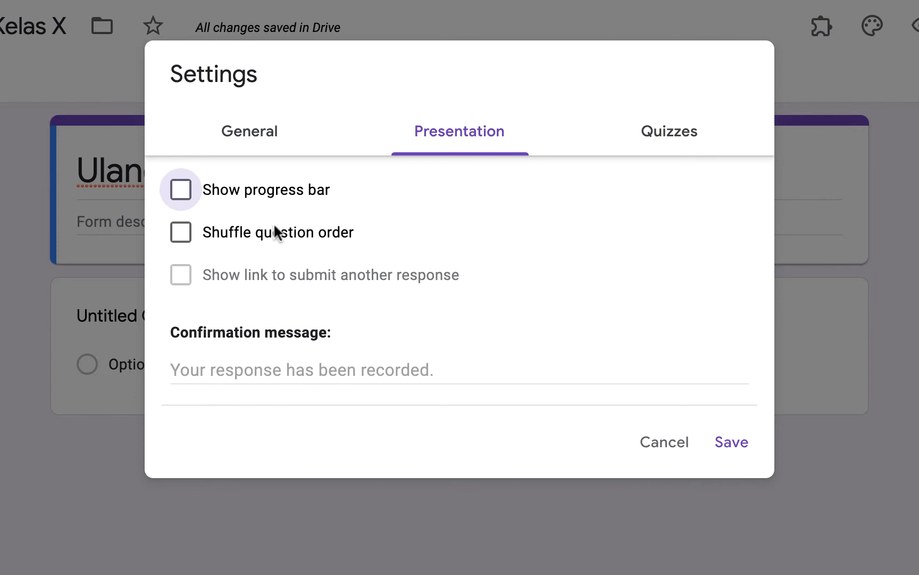
click(180, 233)
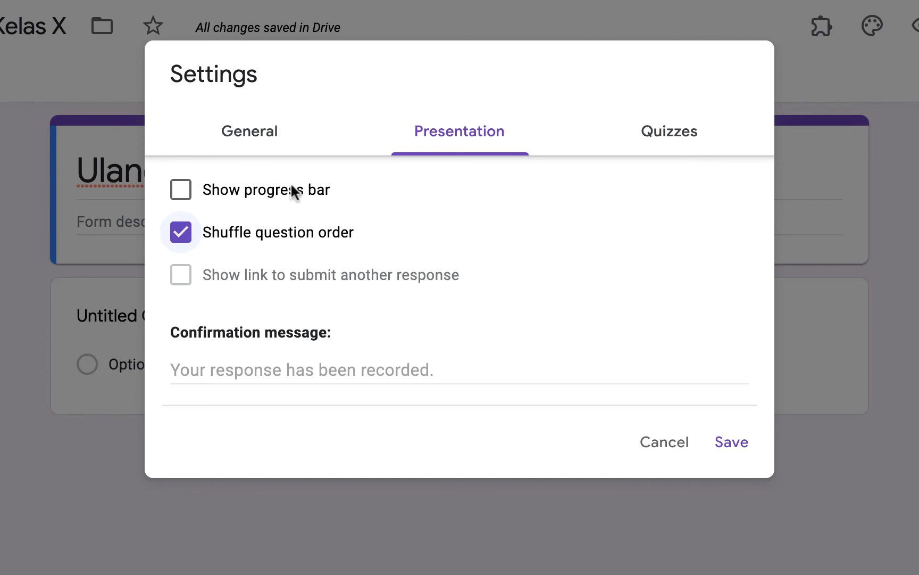
Make the form a quiz with grades released later, after manual review, and save the settings.
click(702, 57)
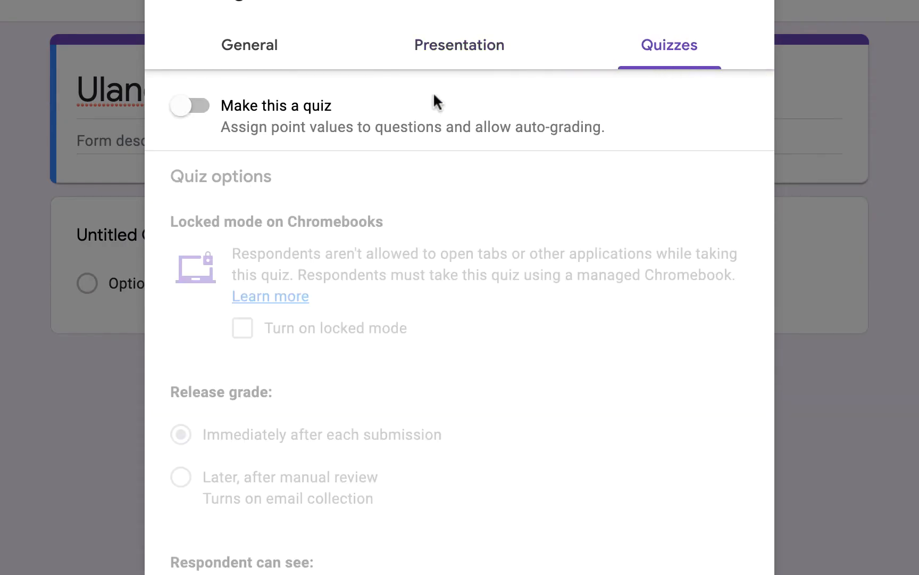
click(207, 116)
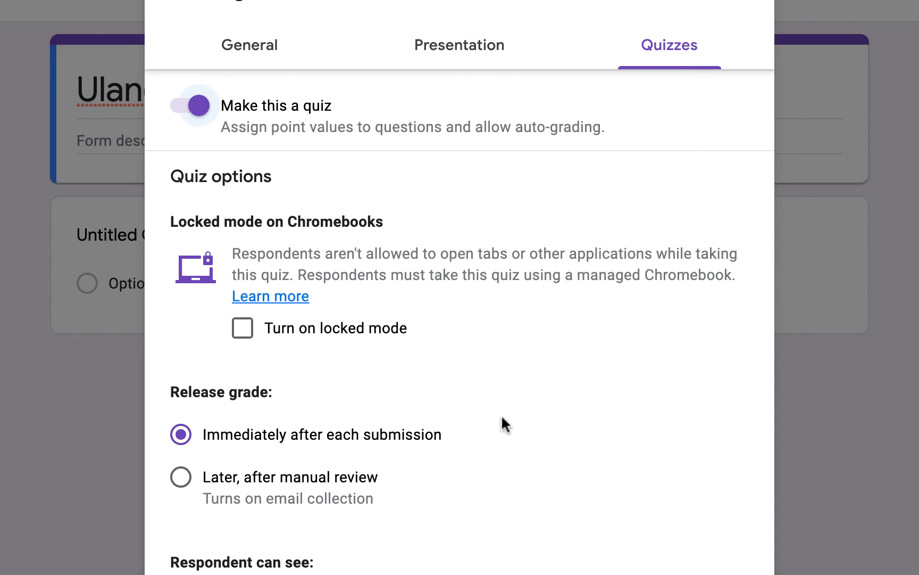
scroll(502, 421, down, 3)
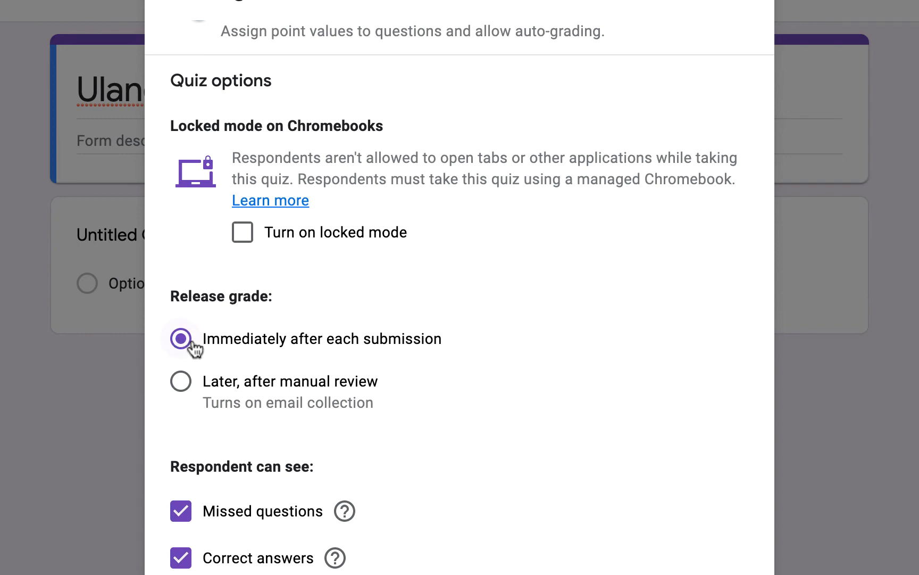
click(181, 381)
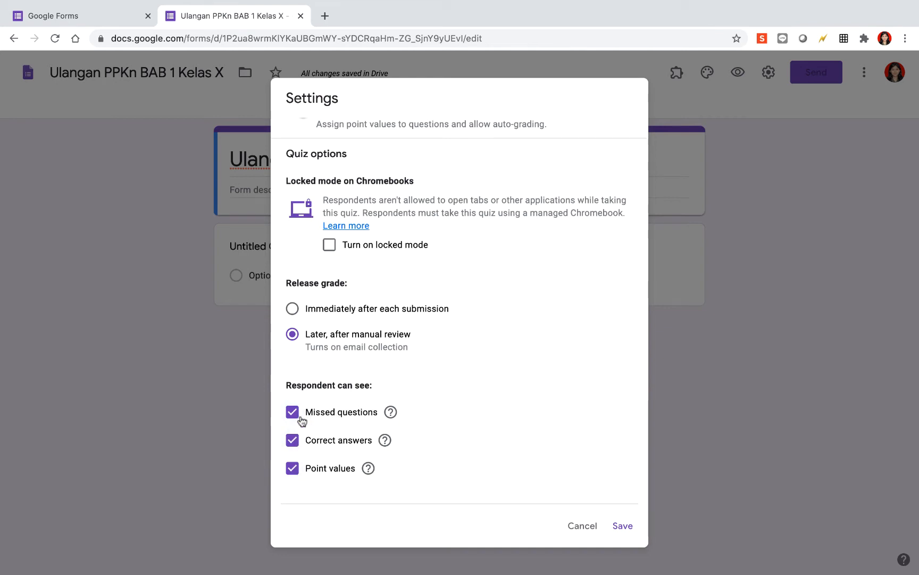
click(622, 526)
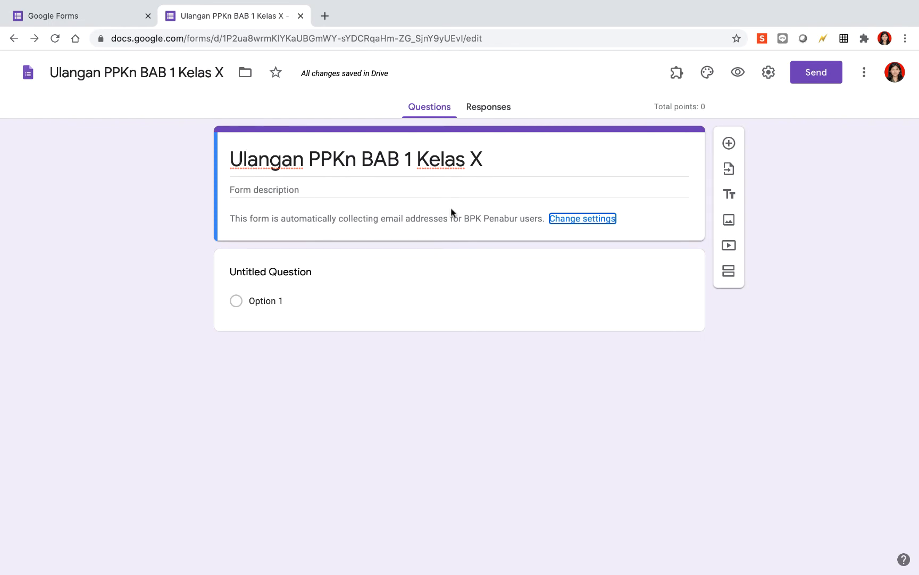
Turn the untitled question into a required short answer question titled "Nama".
click(349, 271)
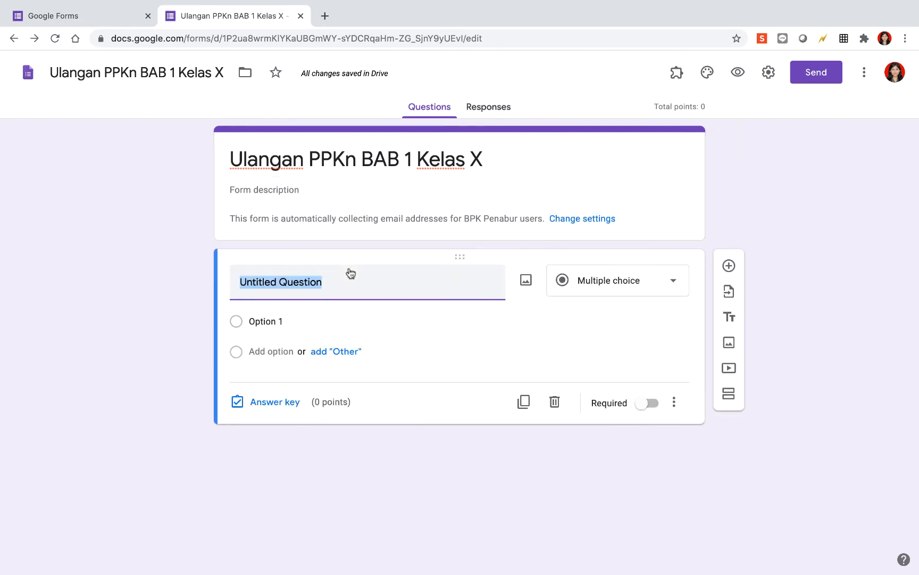
text(Nama)
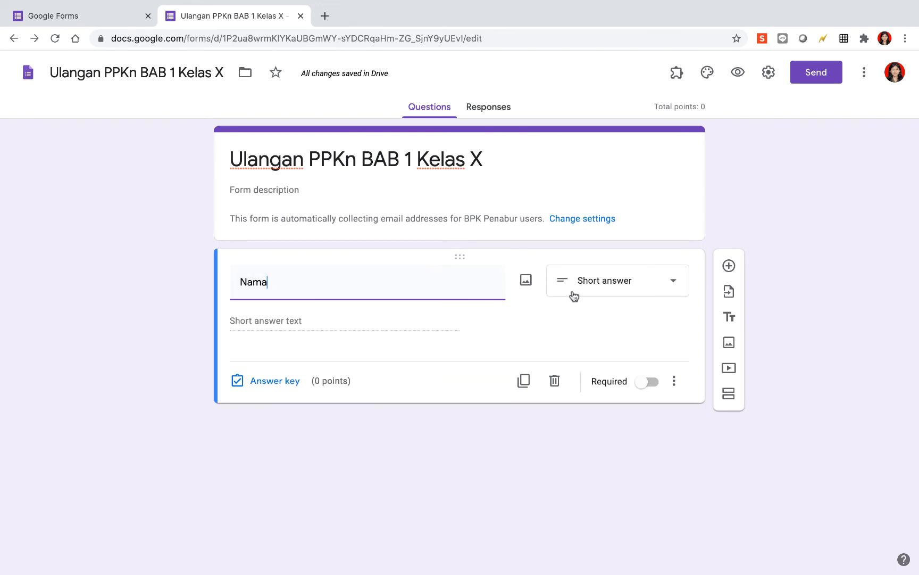
click(574, 295)
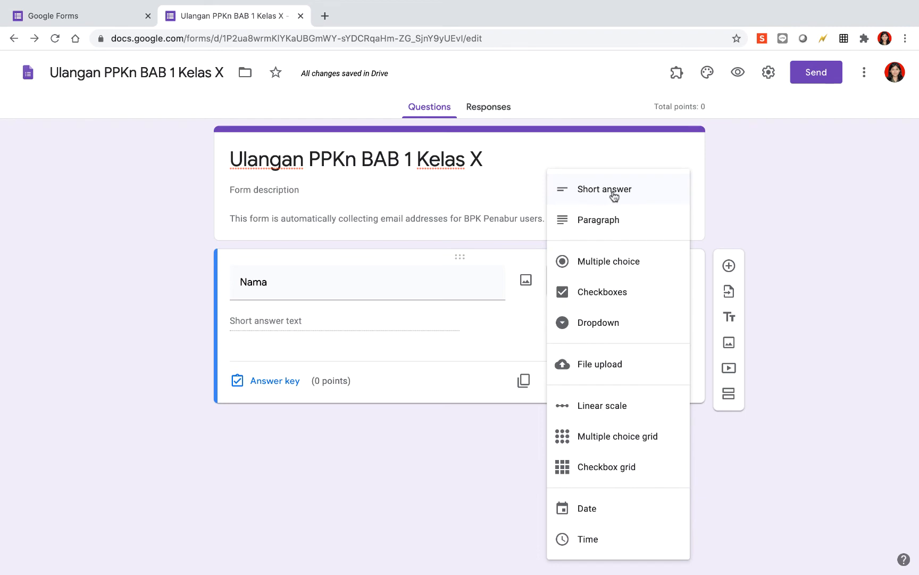
click(664, 203)
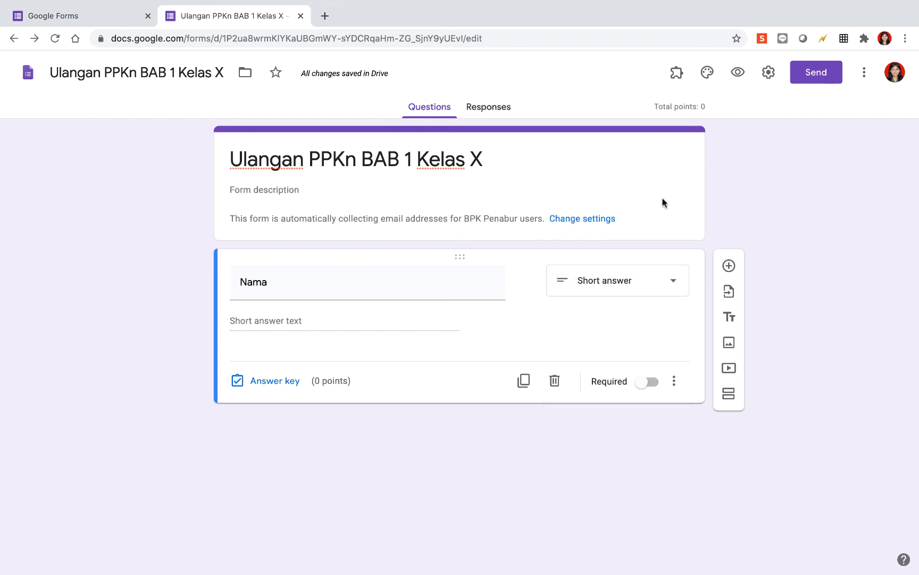
click(649, 382)
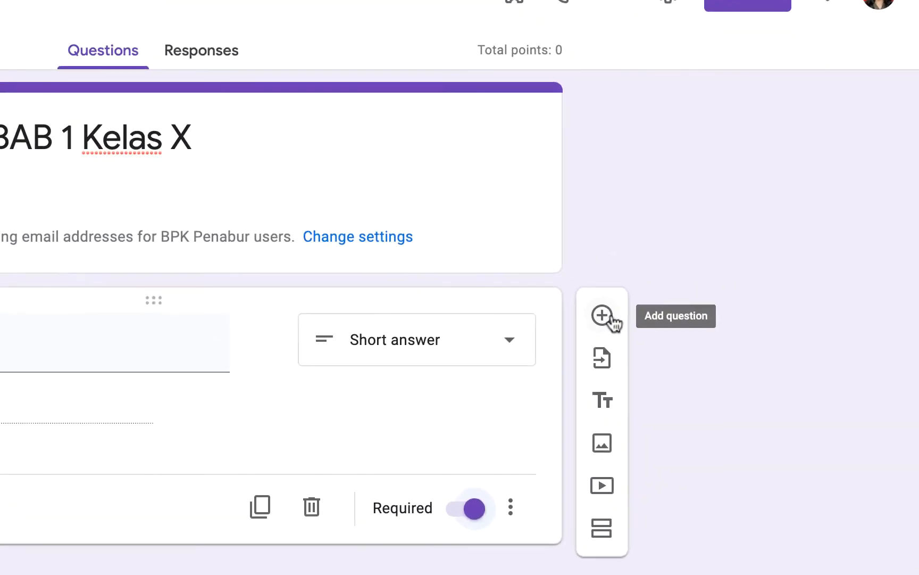
Add a required multiple choice question "Kelas" with the options XI IPA 1, XI IPA 2 and XI IPA 3.
click(611, 315)
text(Kelas)
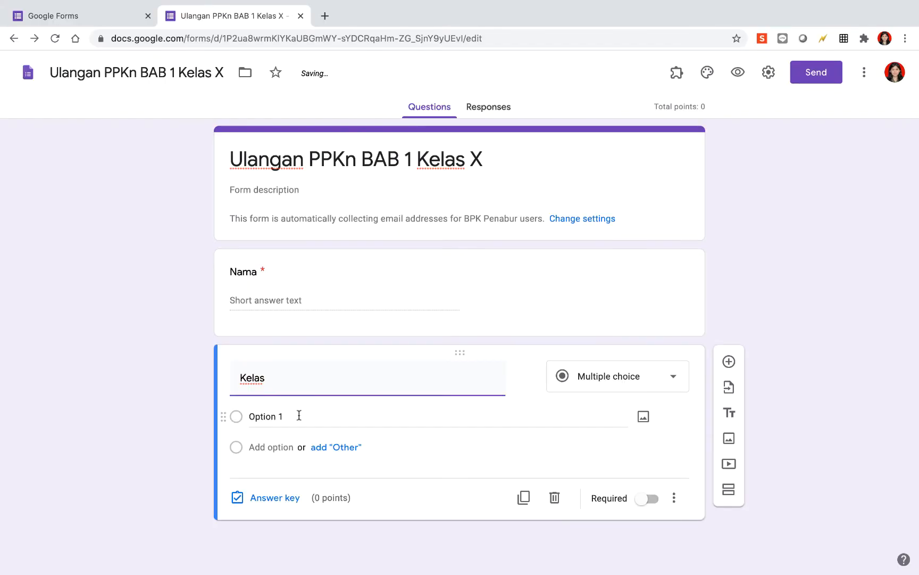
click(299, 416)
text(XI IPA)
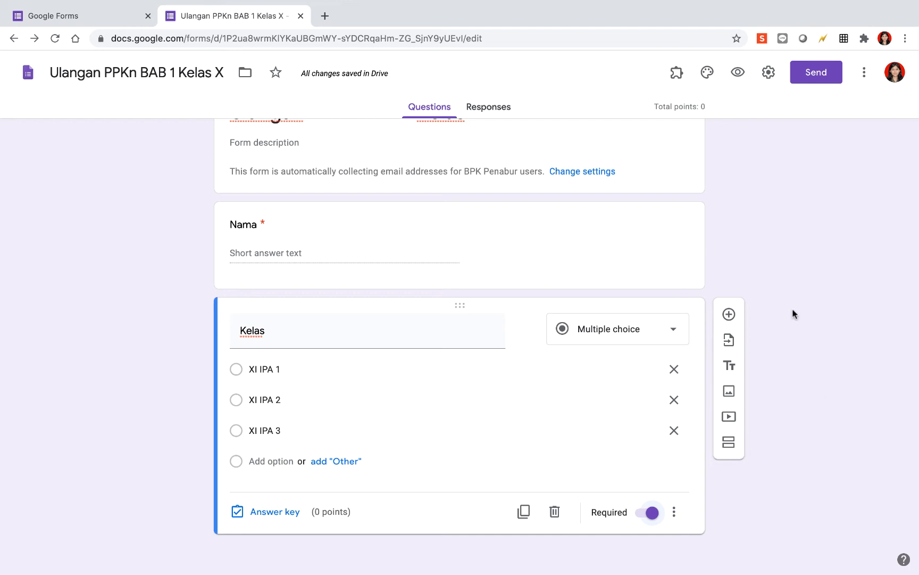
Add a new section titled "Indikator 3.1.1 bla bla bla" with the description "PIlihlah satu jawaban yang paling benar".
click(729, 442)
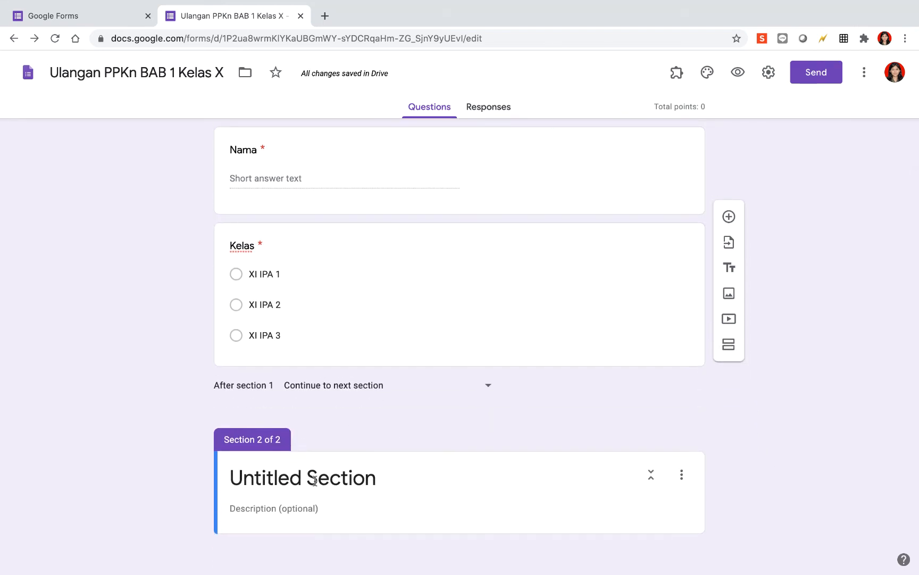
click(300, 471)
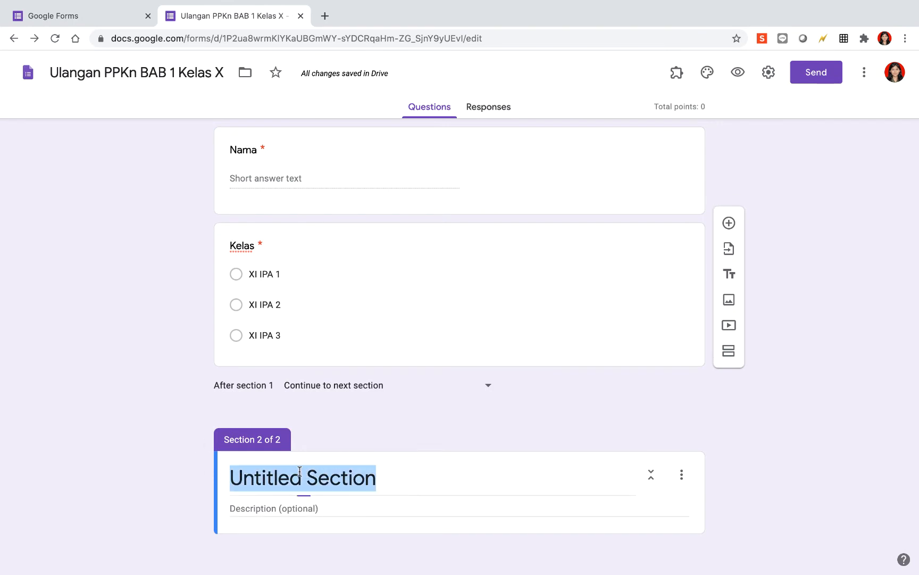
key(BackSpace)
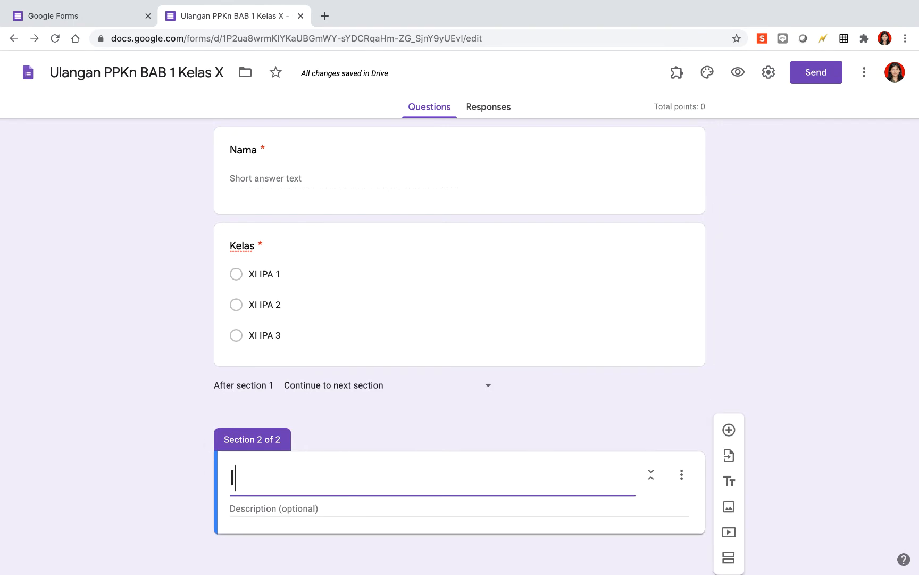
text(Indikator 3.1.1 bla bla bla)
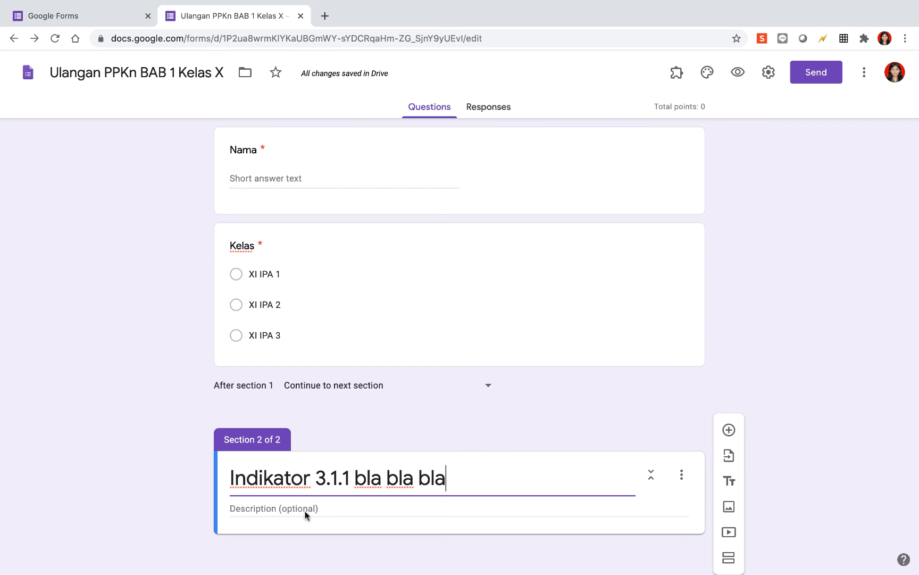
click(266, 506)
text(Pllihlaj satu jawaban yang paling benar)
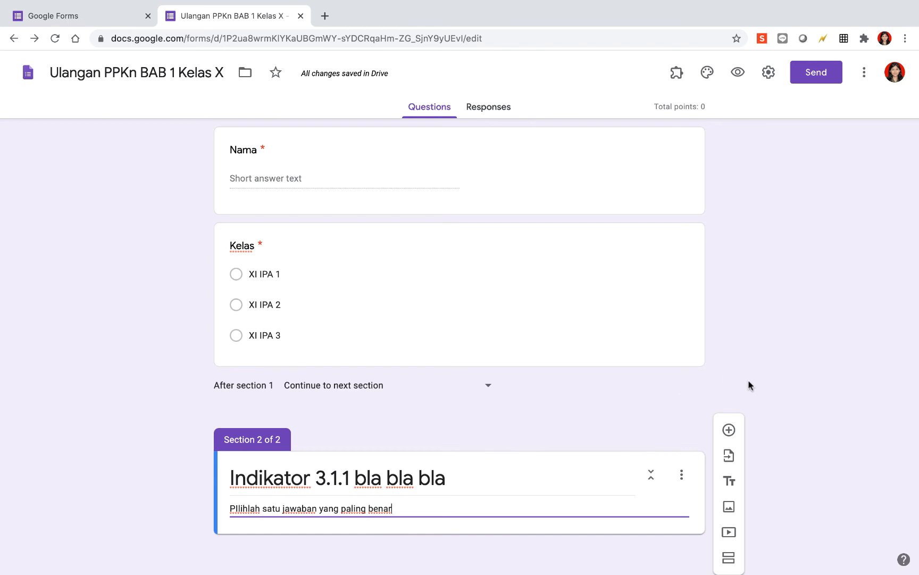
Add a multiple choice question reading "Berdasarkan Pasal 19 ayat 1 anggota DPR akan dipilih oleh ..." to the new section.
click(729, 430)
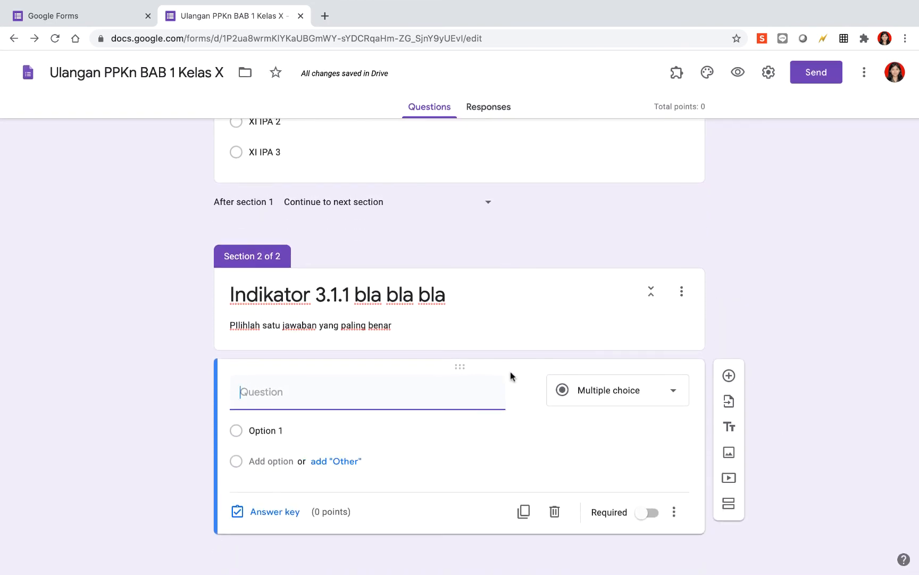
click(680, 406)
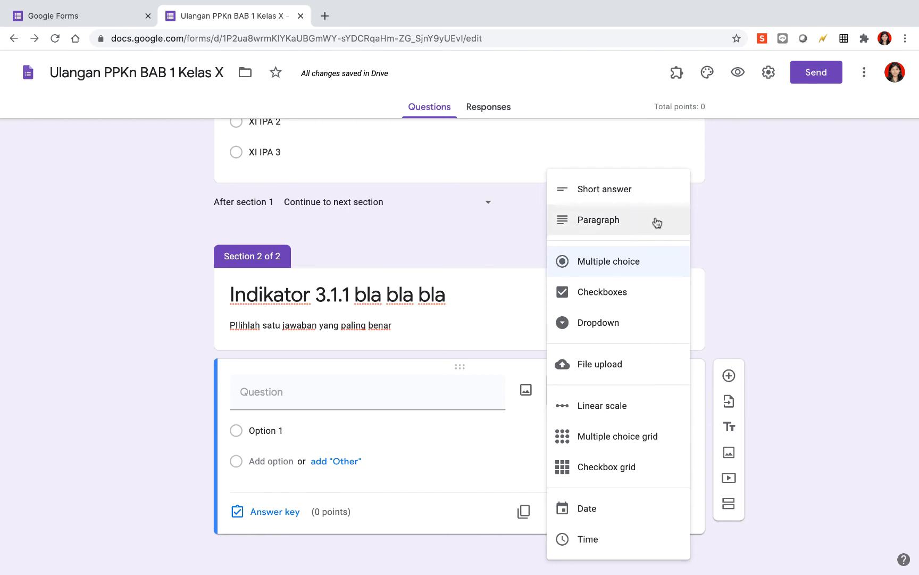
click(702, 220)
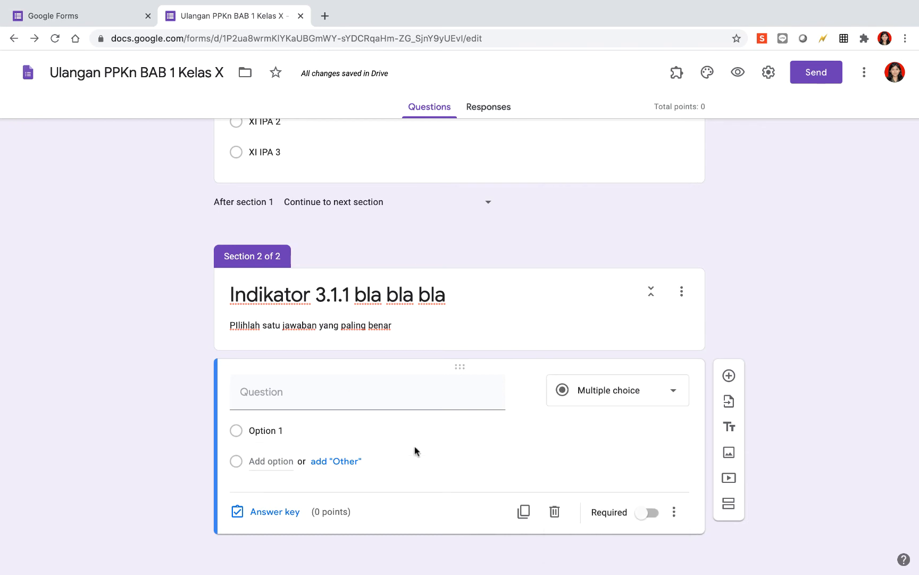
click(412, 399)
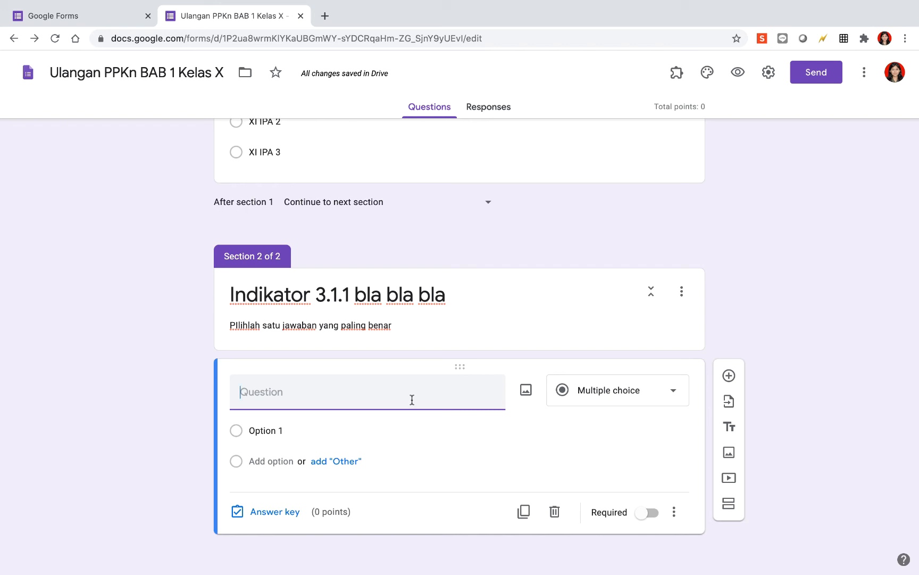
text(Berdasarkan Pasal)
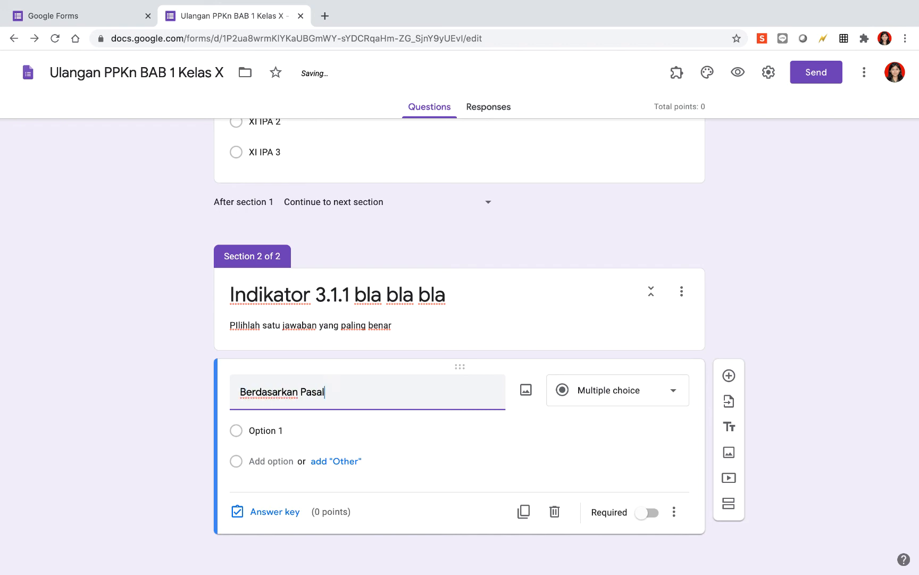
text( 19 ayat 1 anggota DPR akan dipilih oleh ...)
Give the question the answer options "A. keputusan presiden", "B. pemilihan umum", "C. Undang-undang", "D. Peraturan MPR" and "E. menteri".
click(357, 445)
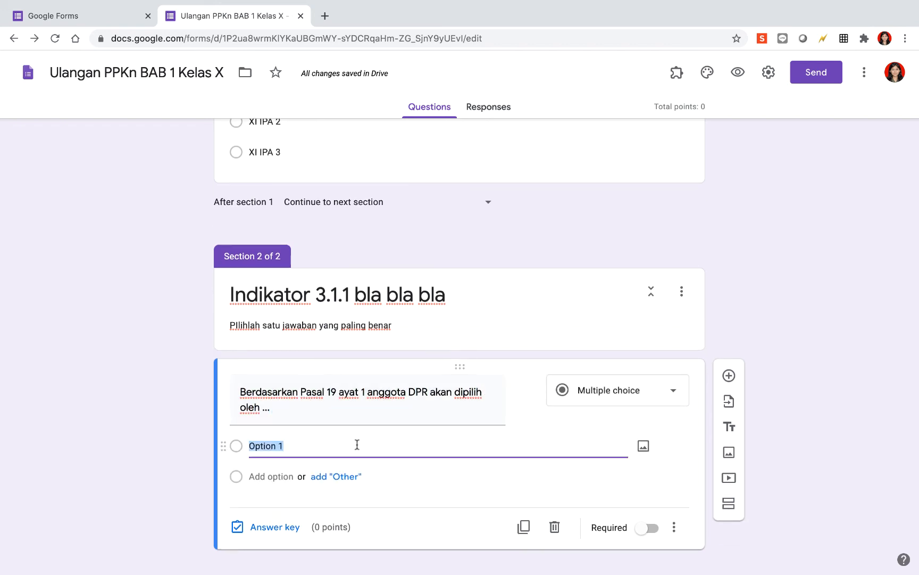
text(A. keputusan presiden)
key(Return)
text(B. pemilihan umum)
key(Return)
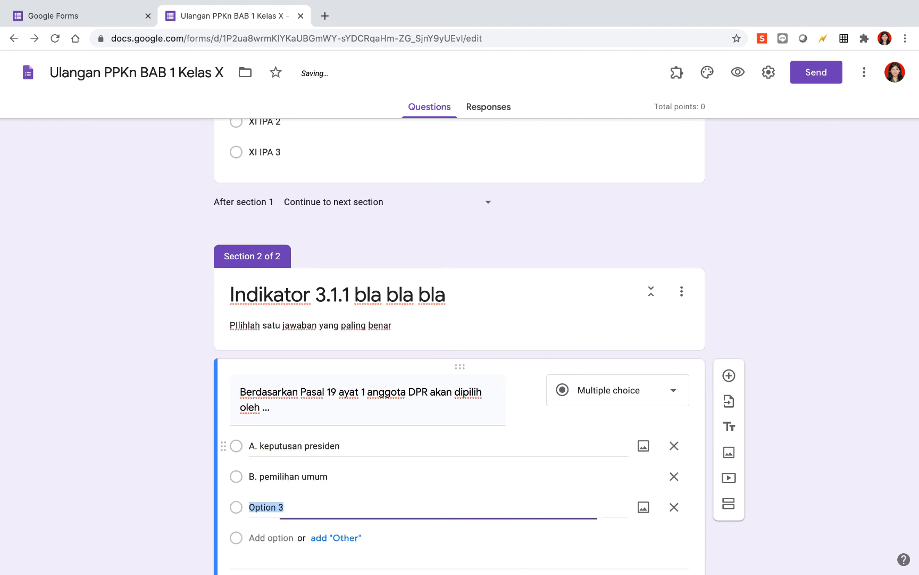
text(C. Undang-undang)
key(Return)
text(D. Peraturan MPR)
key(Return)
text(E. menteri)
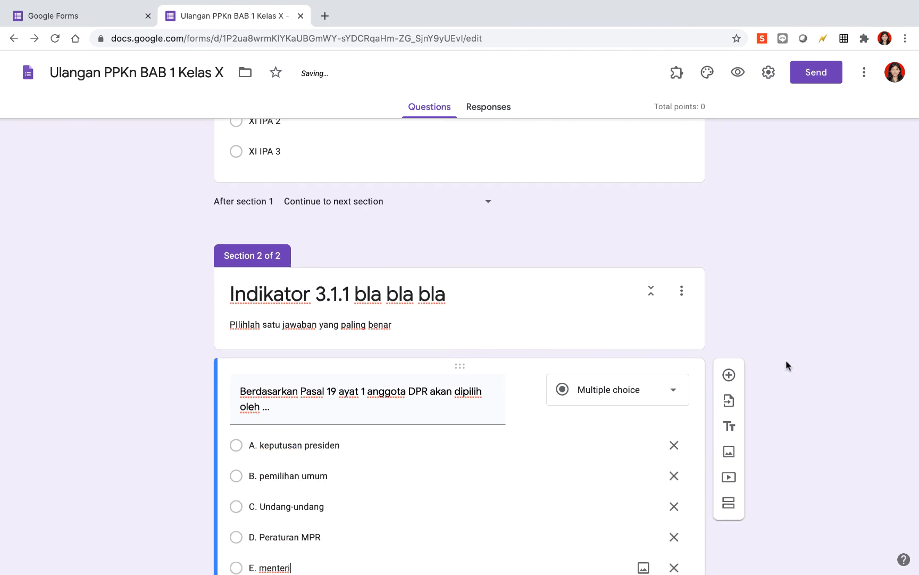
Set the question's answer key to "B. pemilihan umum" worth 2 points and make the question required.
scroll(745, 366, down, 3)
scroll(786, 365, down, 1)
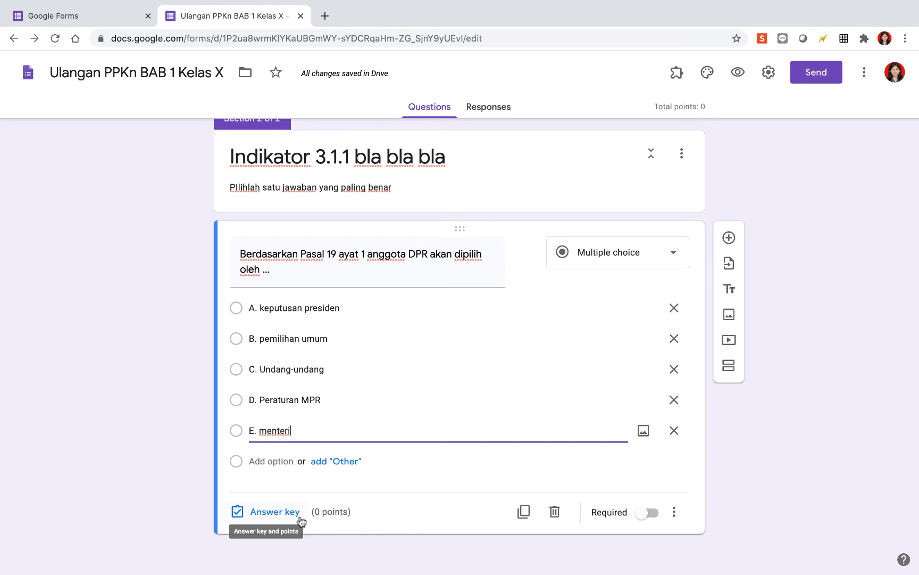
click(275, 511)
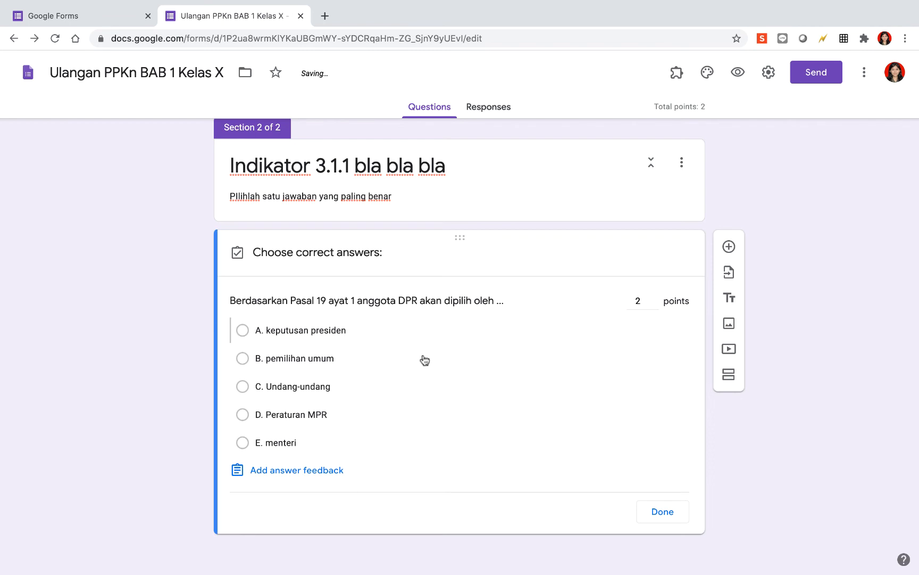
click(389, 364)
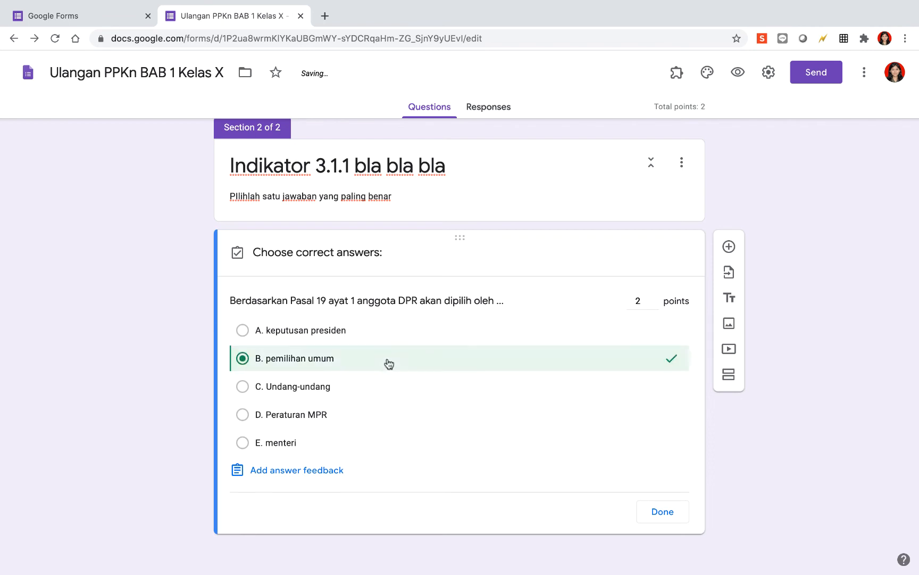
click(657, 514)
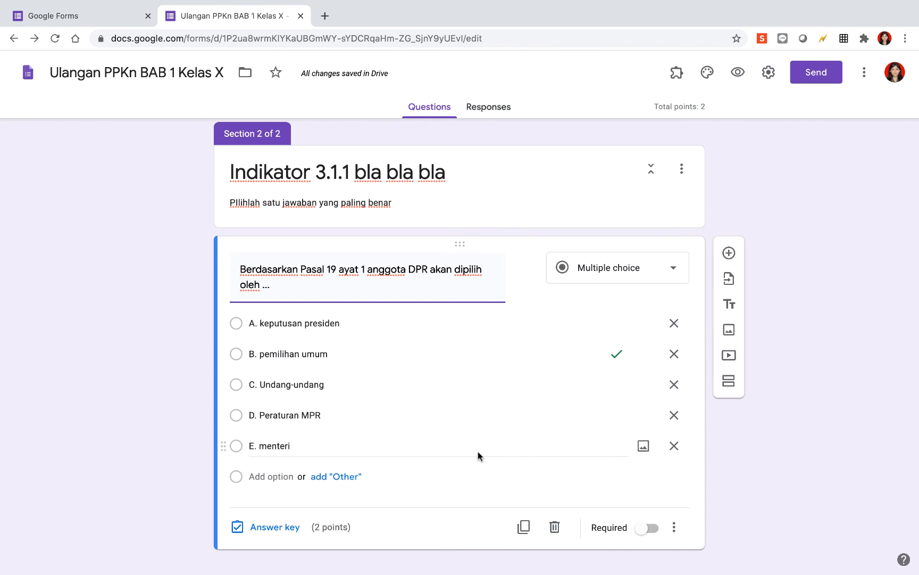
click(653, 529)
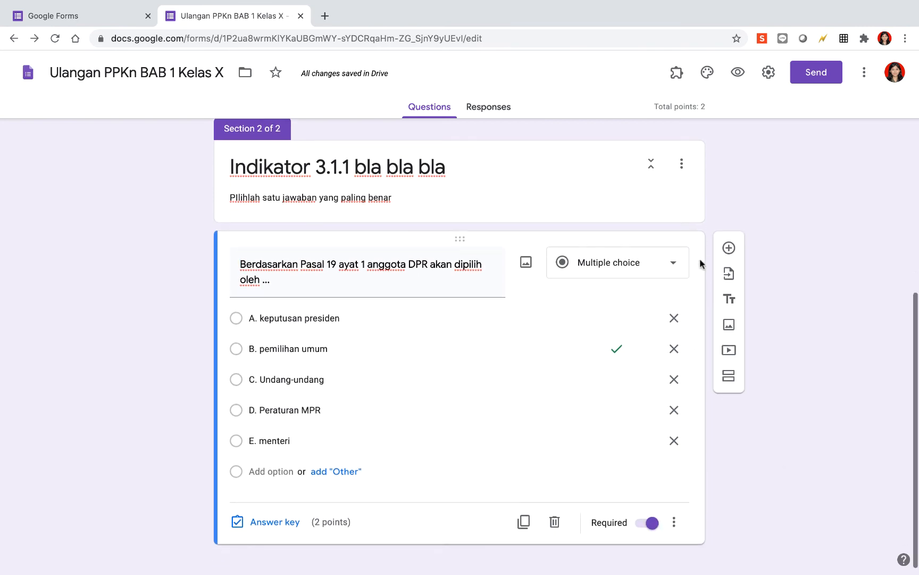
Add another blank multiple choice question below the question about DPR members in section 2.
click(729, 246)
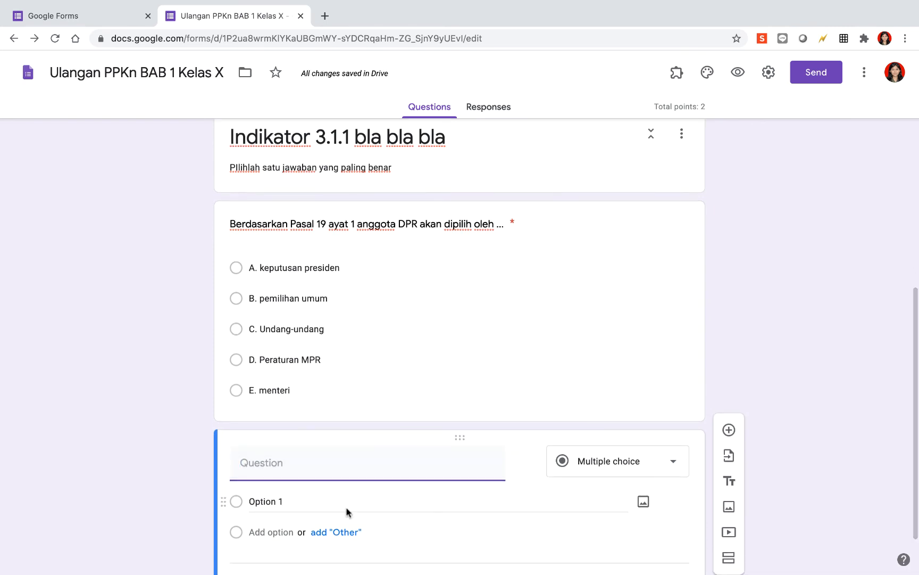
scroll(775, 382, down, 2)
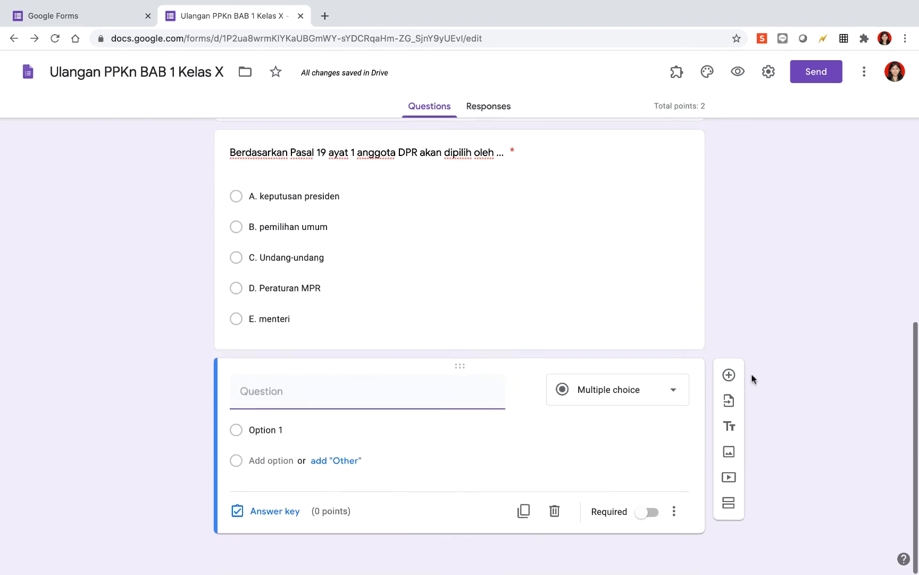
scroll(659, 338, up, 4)
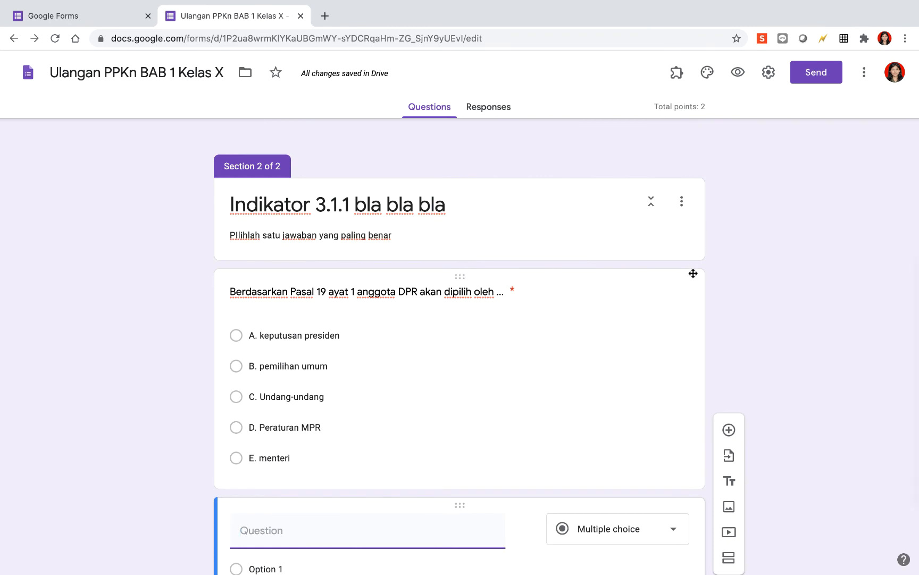
scroll(803, 252, down, 4)
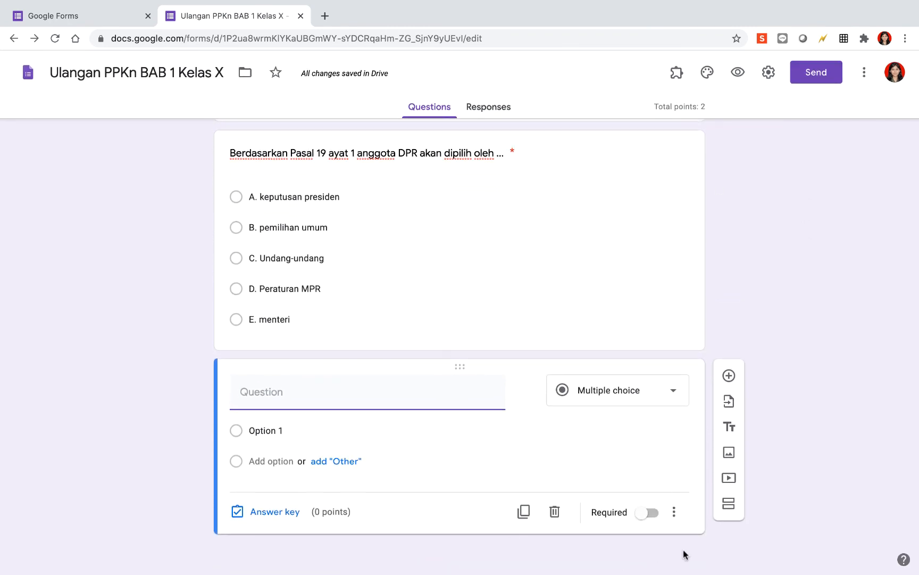
Add a third section titled "Indikator 3.1.2" and place three blank multiple choice questions in it.
click(729, 505)
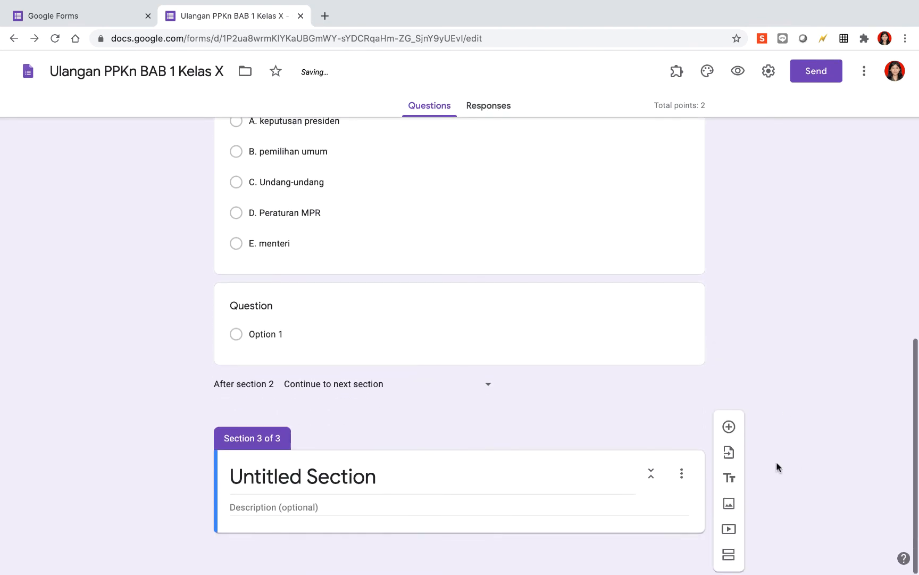
click(481, 478)
text(Indikator 3.1.2)
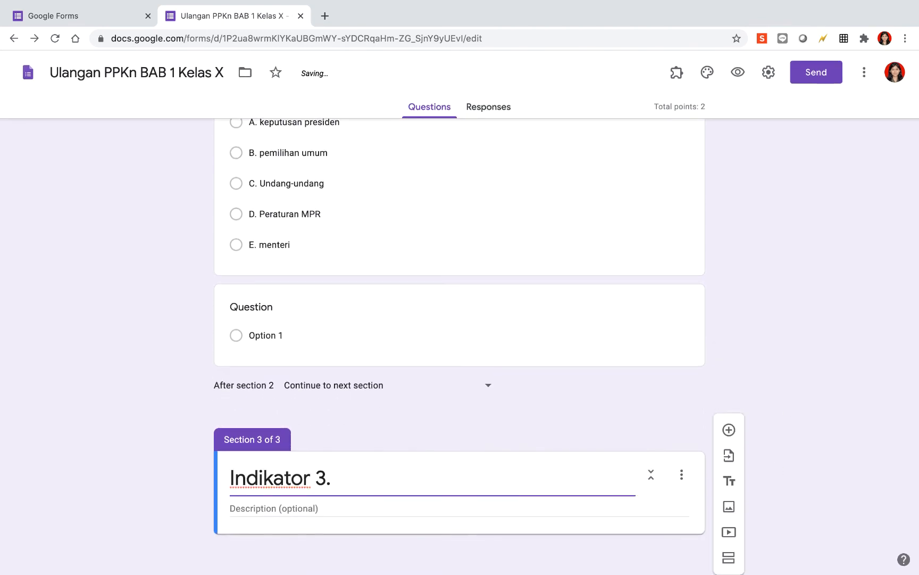
click(729, 430)
click(729, 375)
click(729, 369)
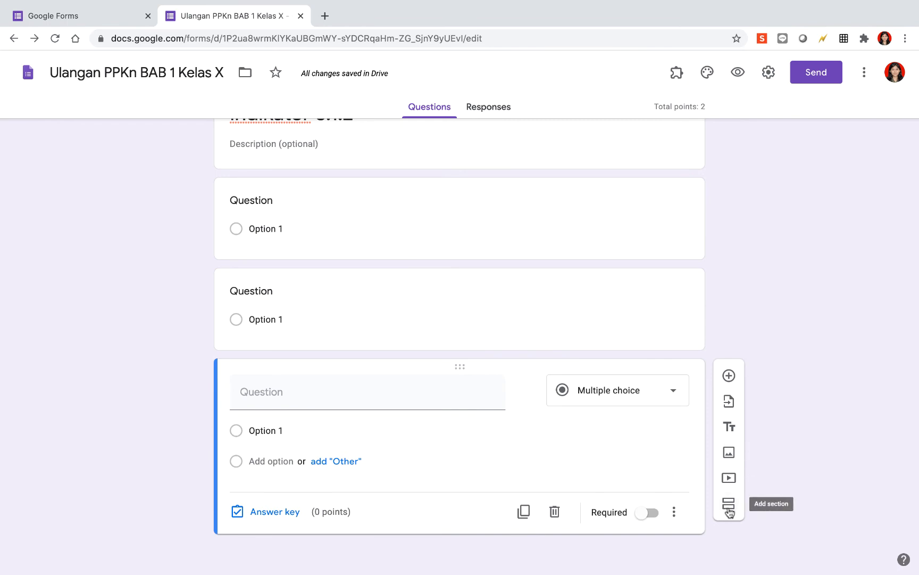
Turn off accepting responses for the form, then turn it back on and return to the questions.
click(501, 108)
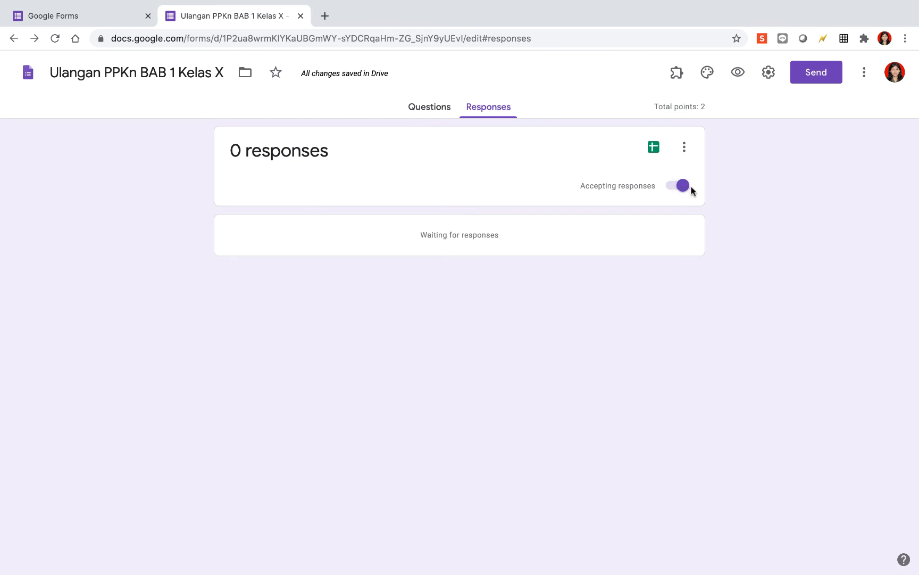
click(674, 187)
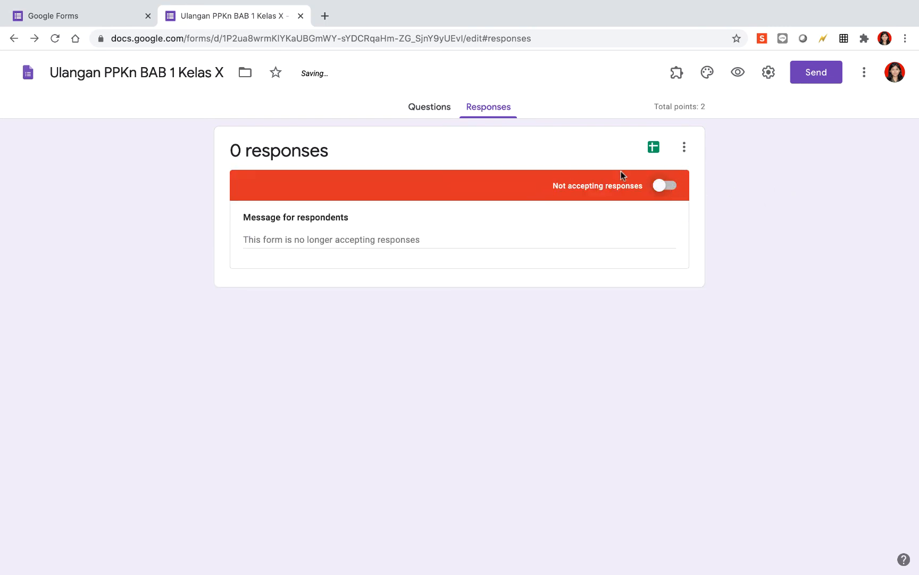
click(674, 187)
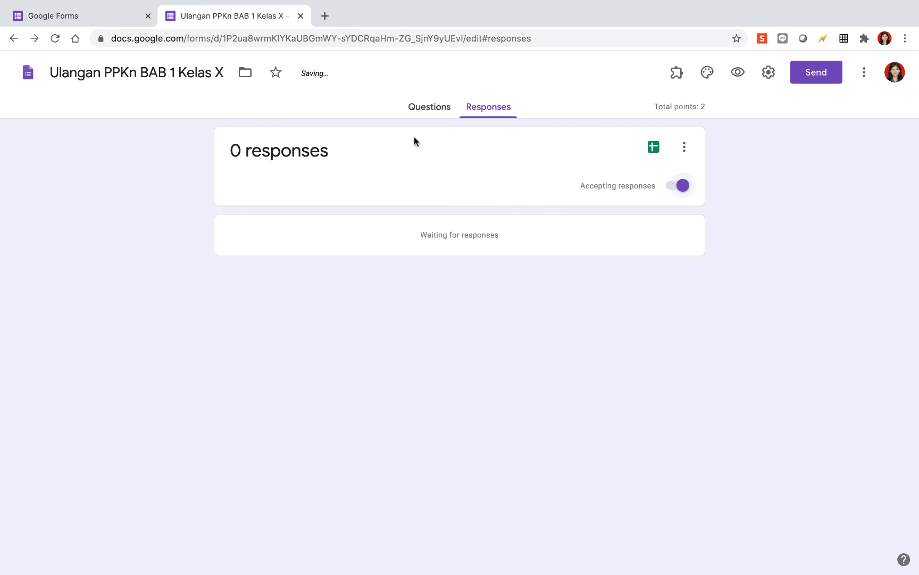
click(429, 107)
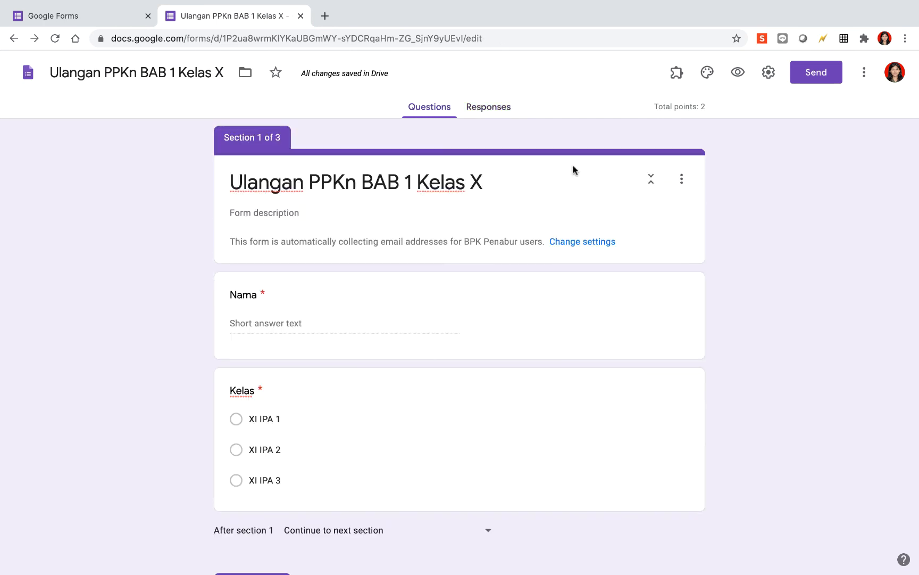
Preview the form, fill in the student's name, choose class XI IPA 1 and continue to the next section.
click(743, 76)
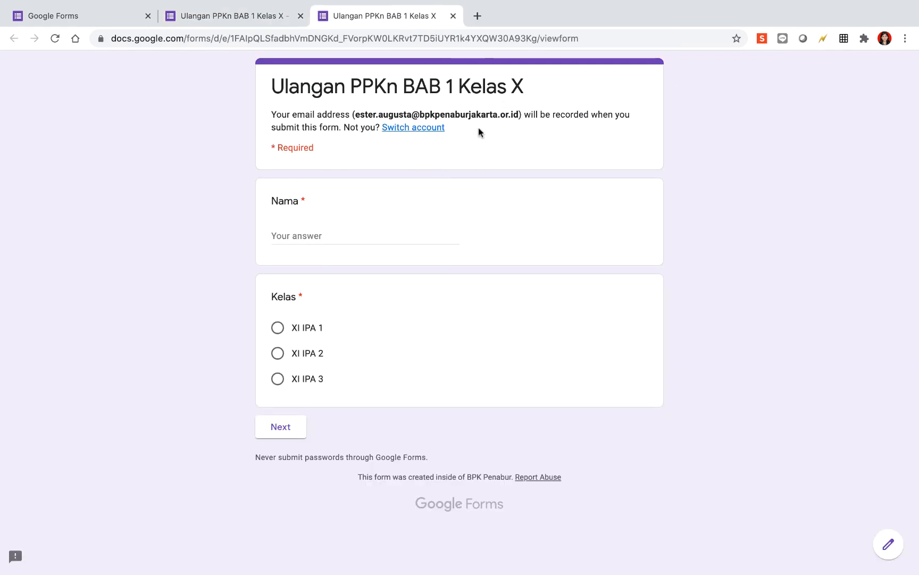
click(363, 235)
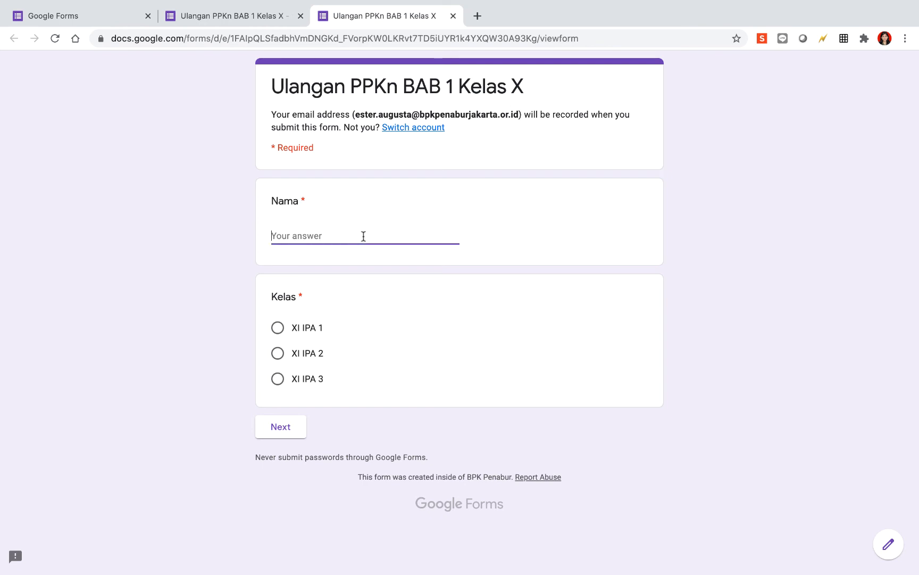
text(Dodi)
click(278, 327)
click(281, 429)
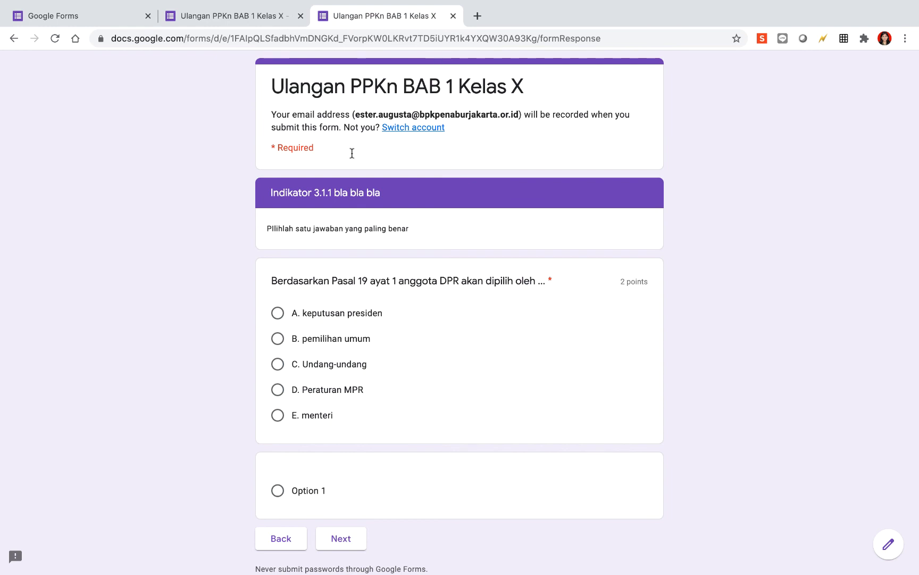
Try continuing with the required question unanswered, then answer it with "B. pemilihan umum" and proceed to the Indikator 3.1.2 section.
click(351, 542)
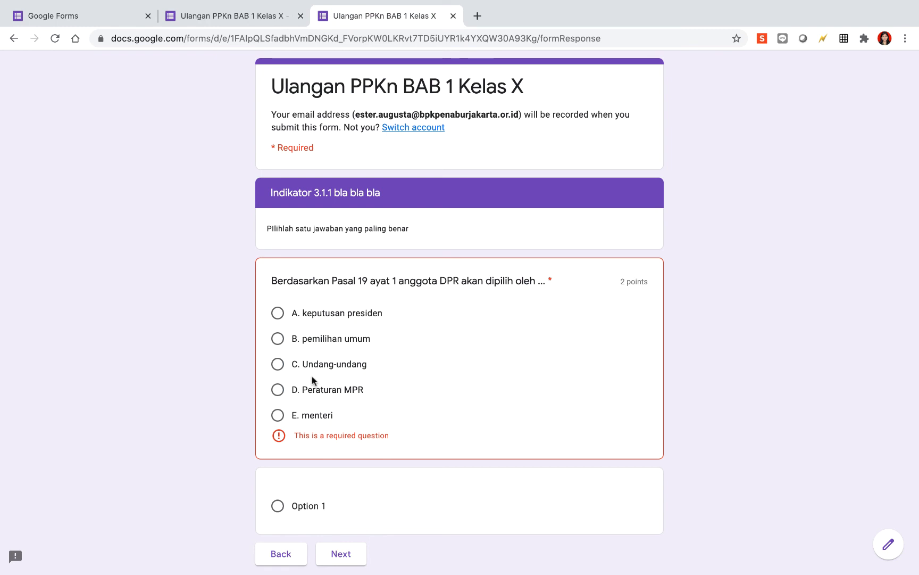
click(333, 341)
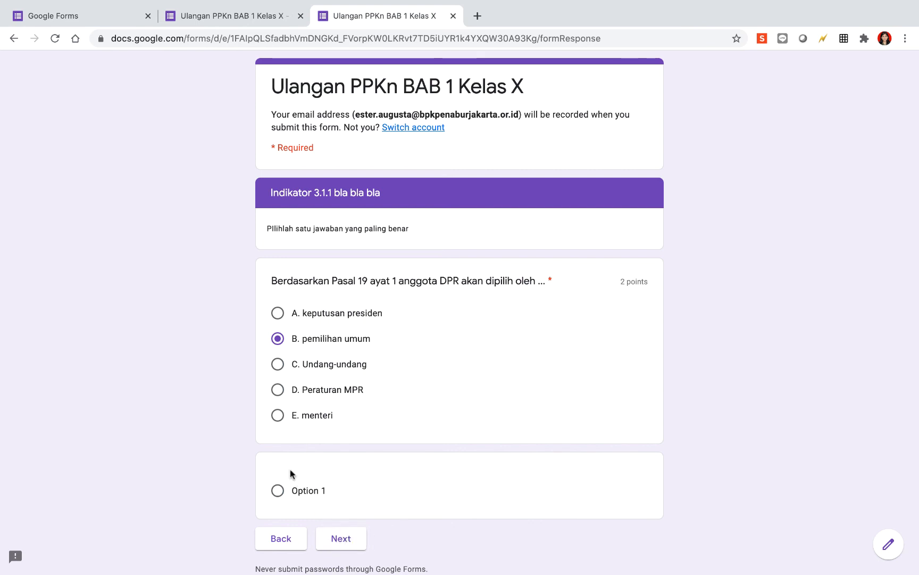
click(344, 537)
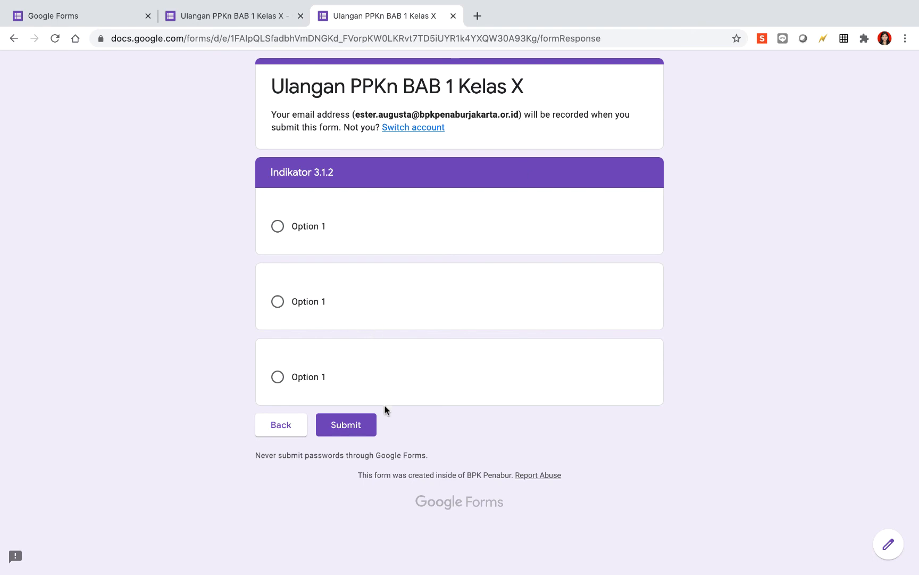
Close the form preview and move the quiz form from My Drive into the 2020-2021 folder.
click(326, 428)
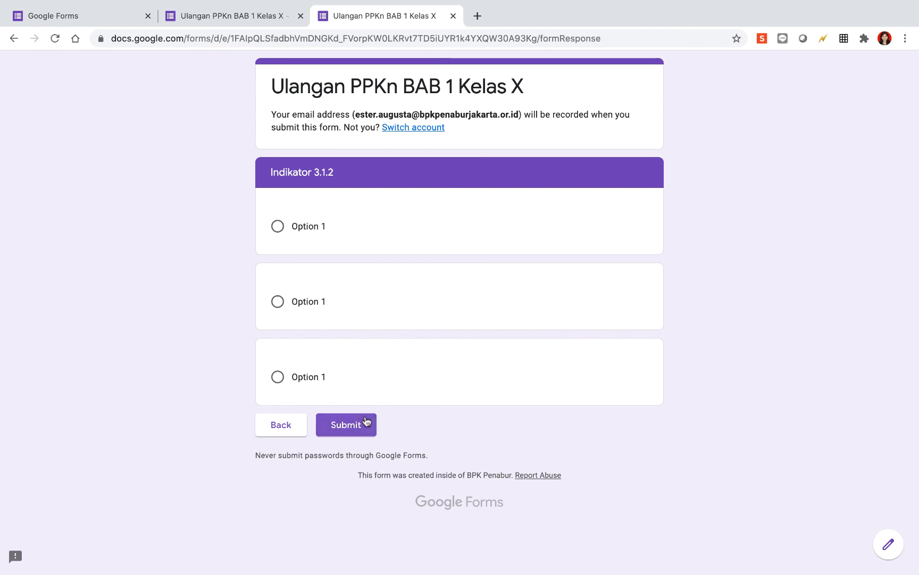
key(super+w)
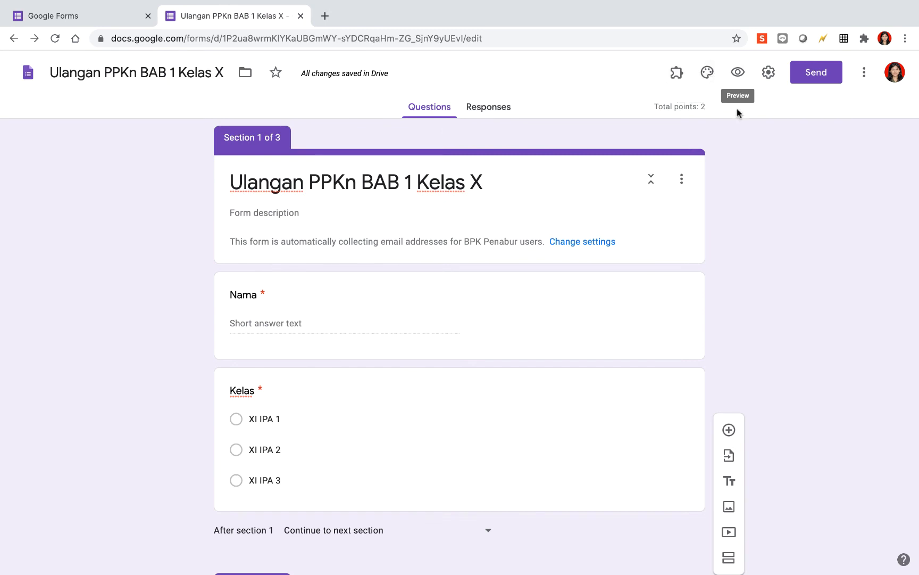
click(252, 72)
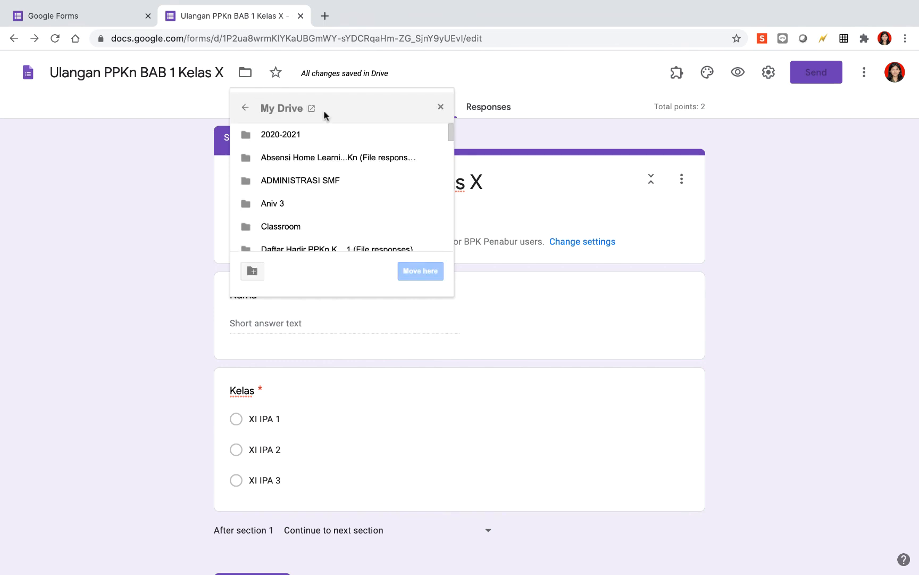
click(280, 136)
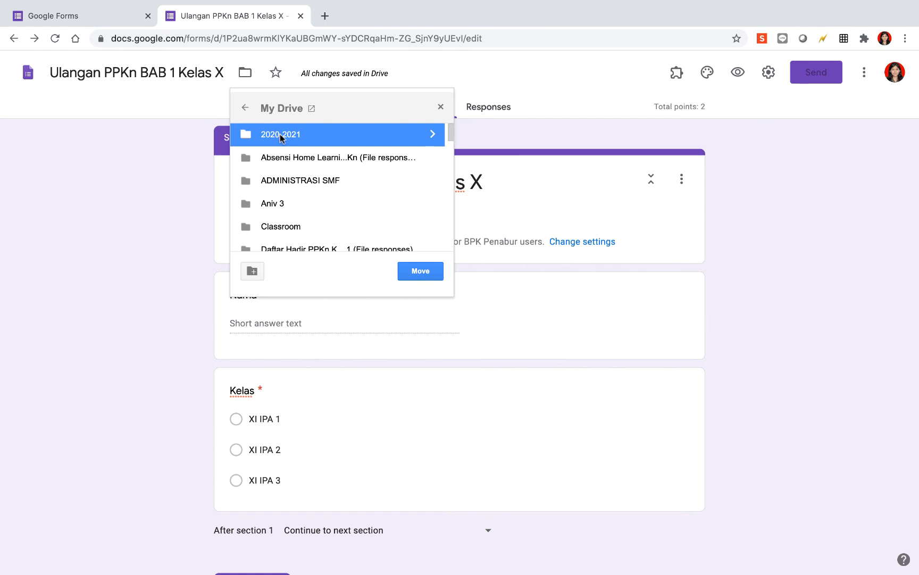
click(424, 270)
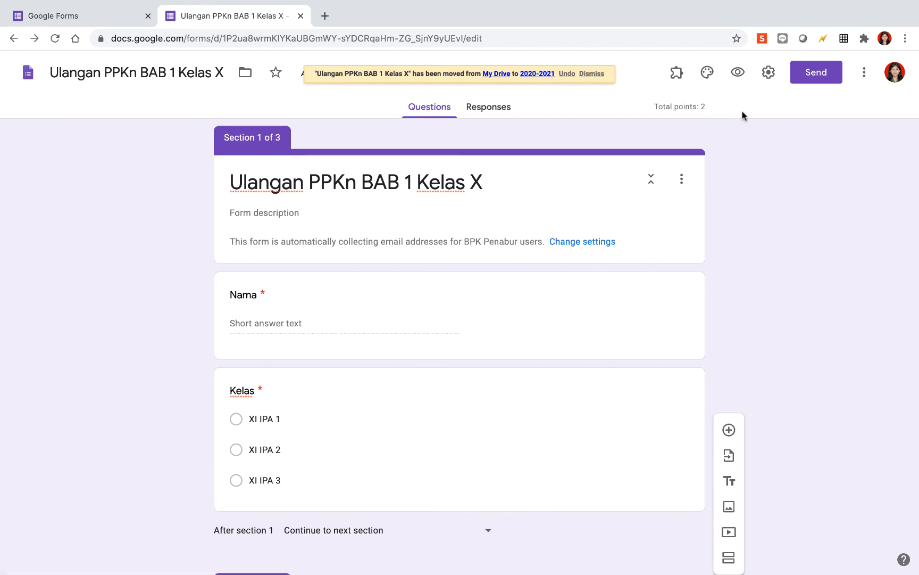
Try blue, light blue, cyan and teal theme colours for the form and settle on orange.
click(713, 85)
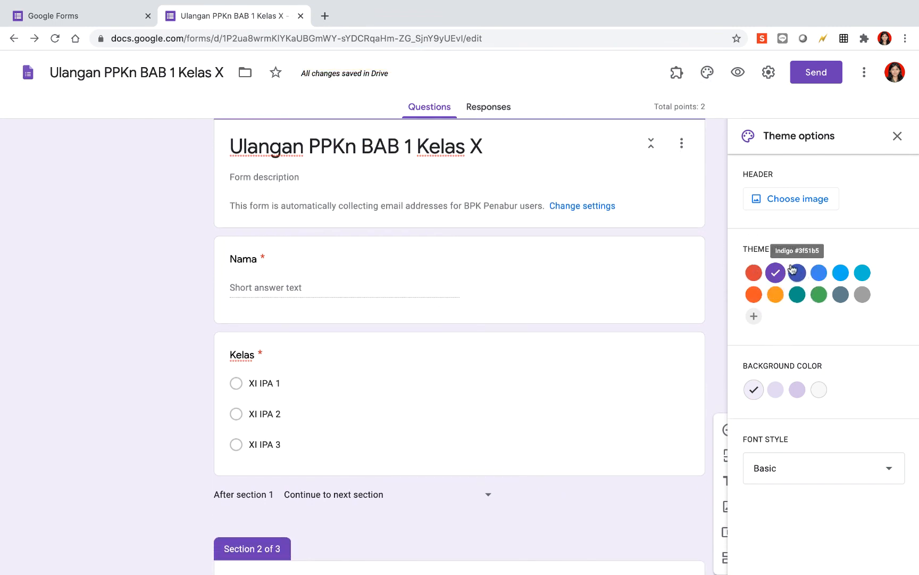
click(819, 272)
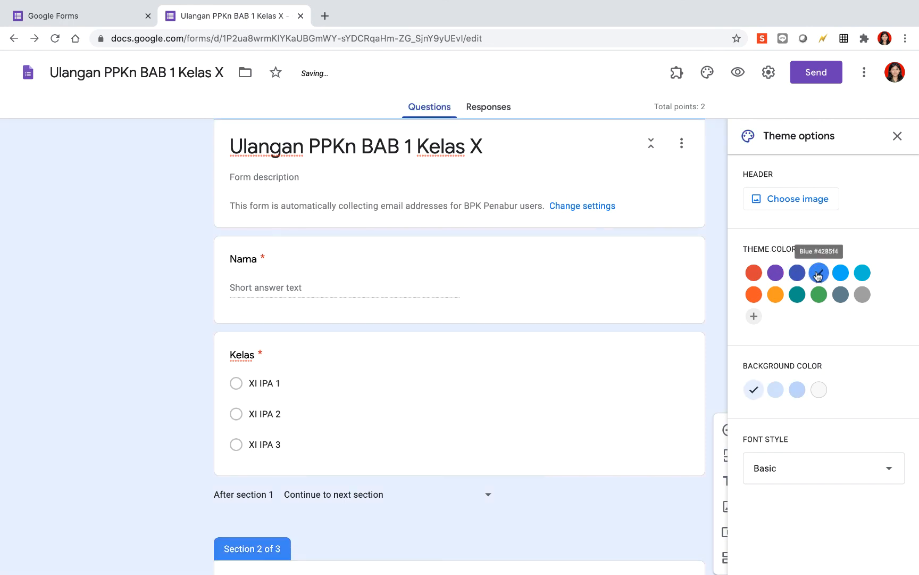
click(842, 274)
click(863, 272)
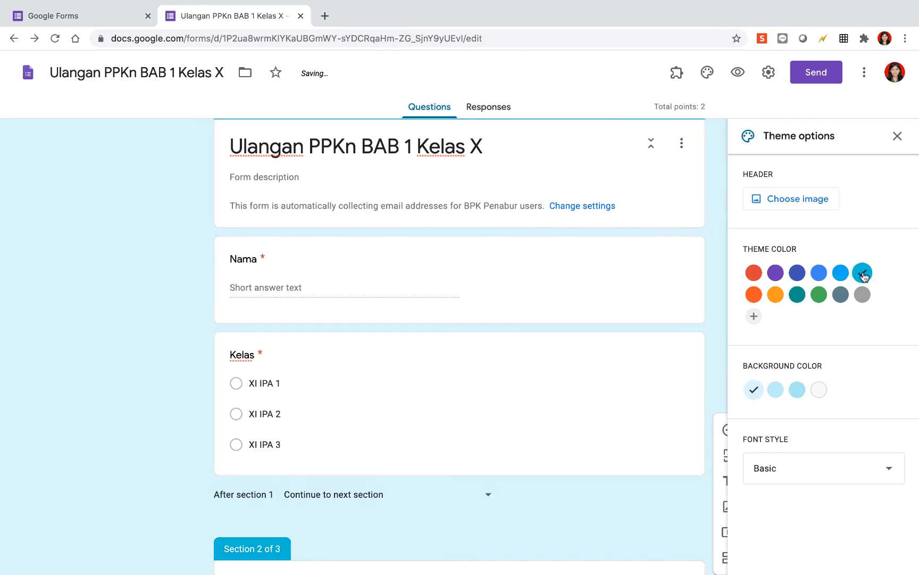
click(797, 294)
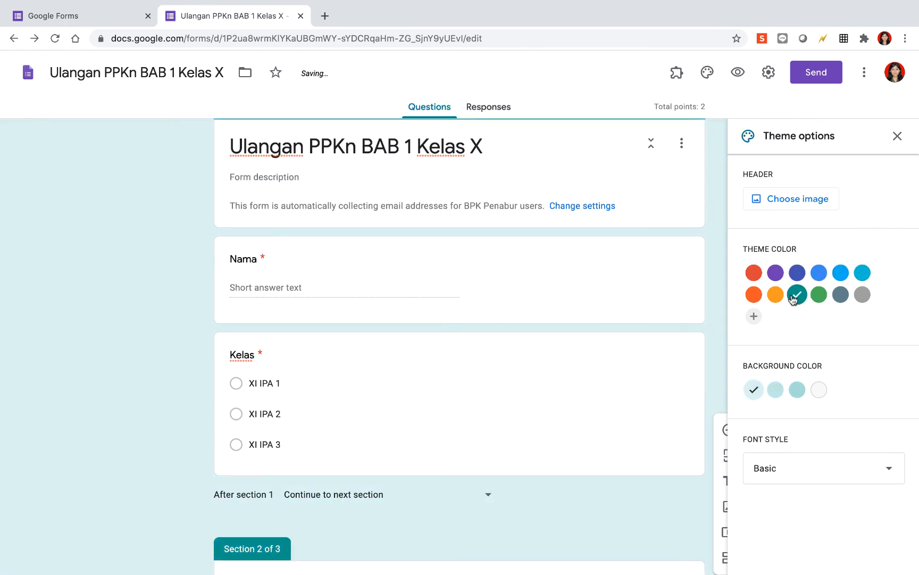
click(776, 294)
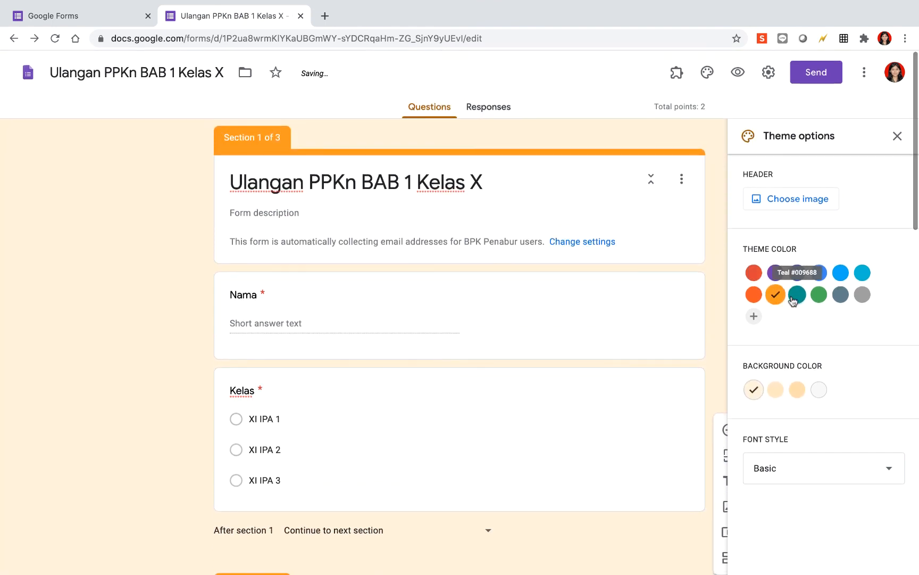
Insert the multicoloured yarn picture from the Work and School themes as the form's header image.
click(786, 200)
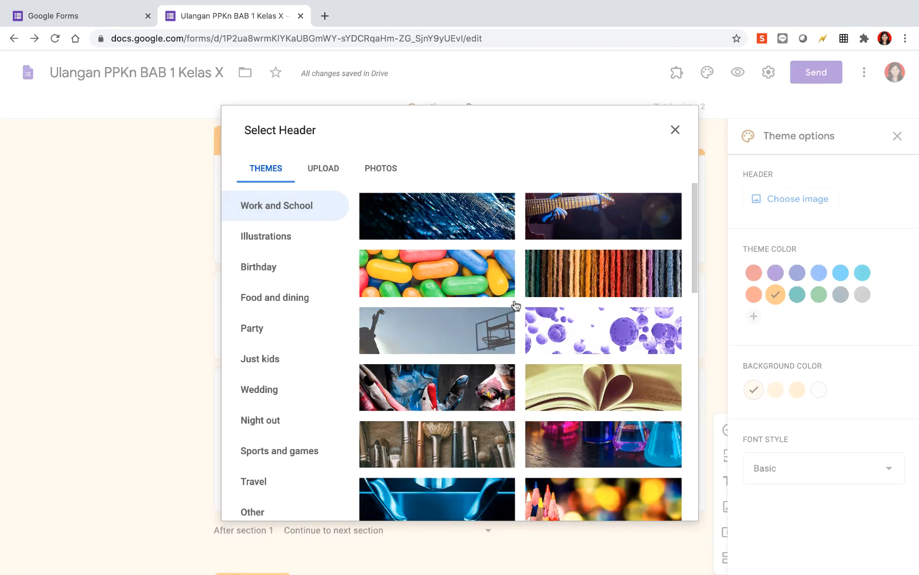
click(626, 279)
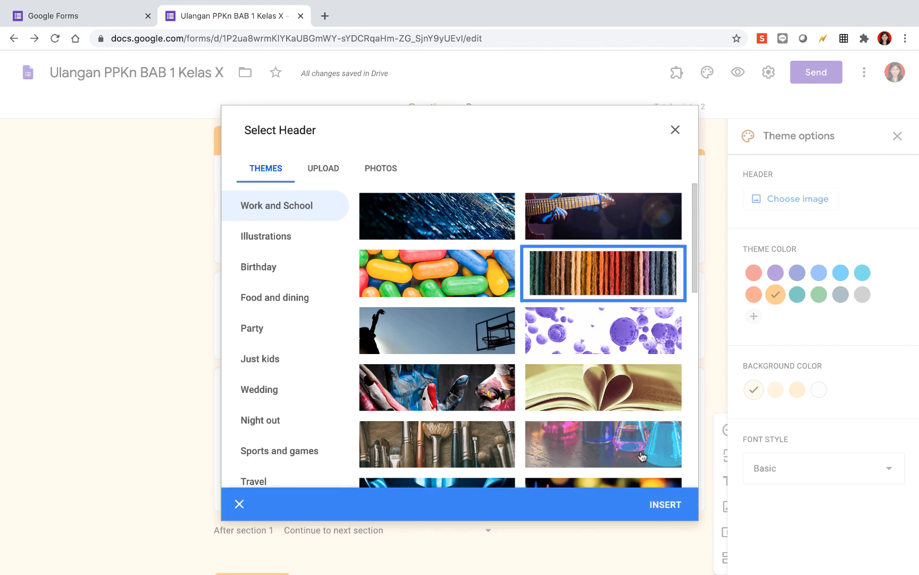
click(671, 514)
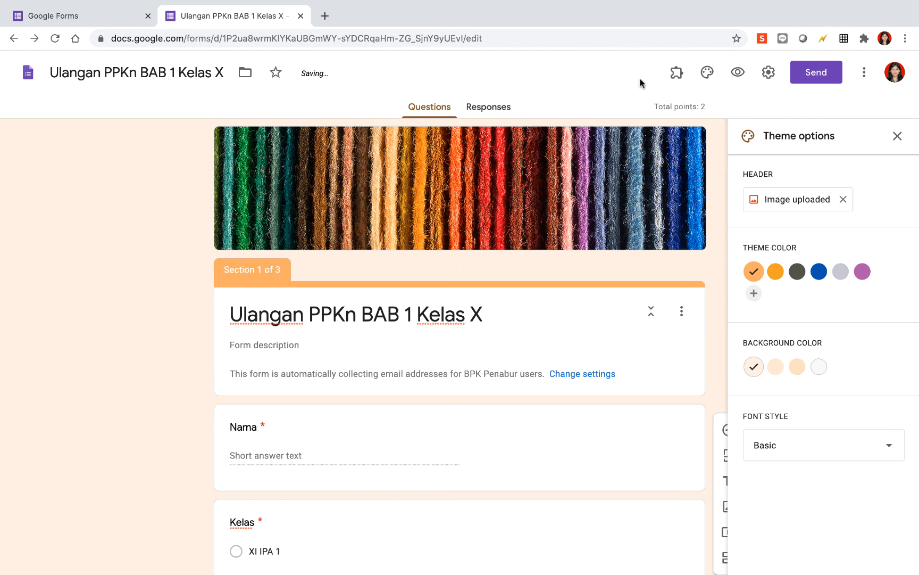
Preview the form with its new header image, return to the editor and close the theme options.
click(738, 72)
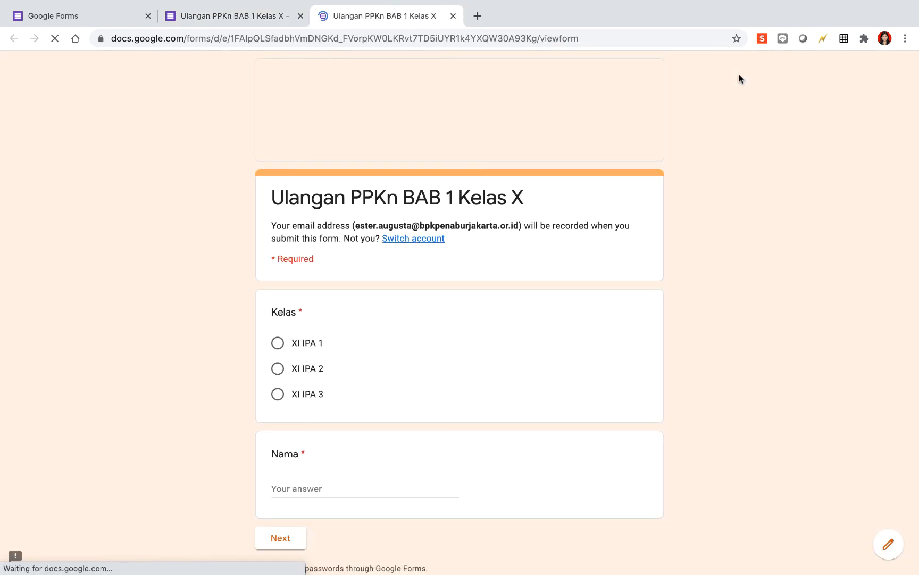
scroll(588, 216, down, 2)
scroll(587, 213, up, 2)
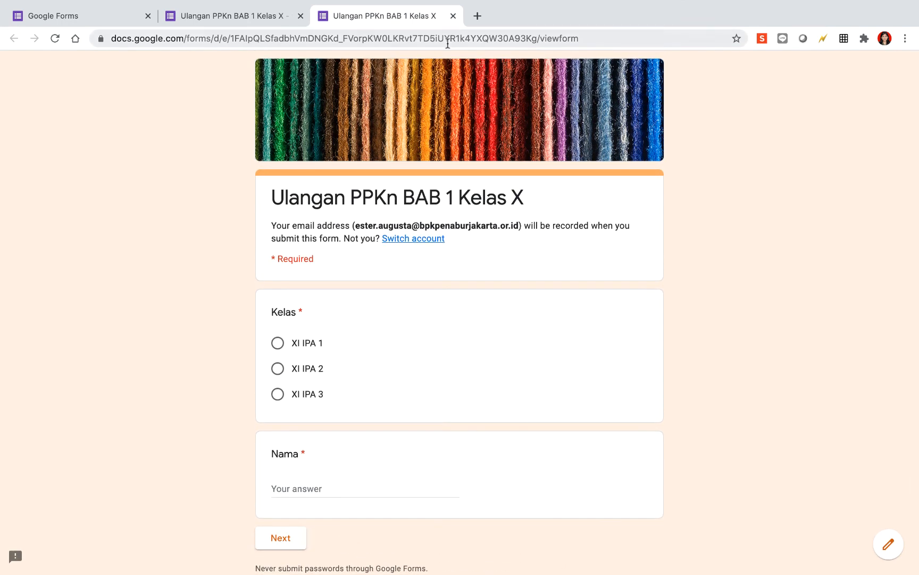
click(454, 16)
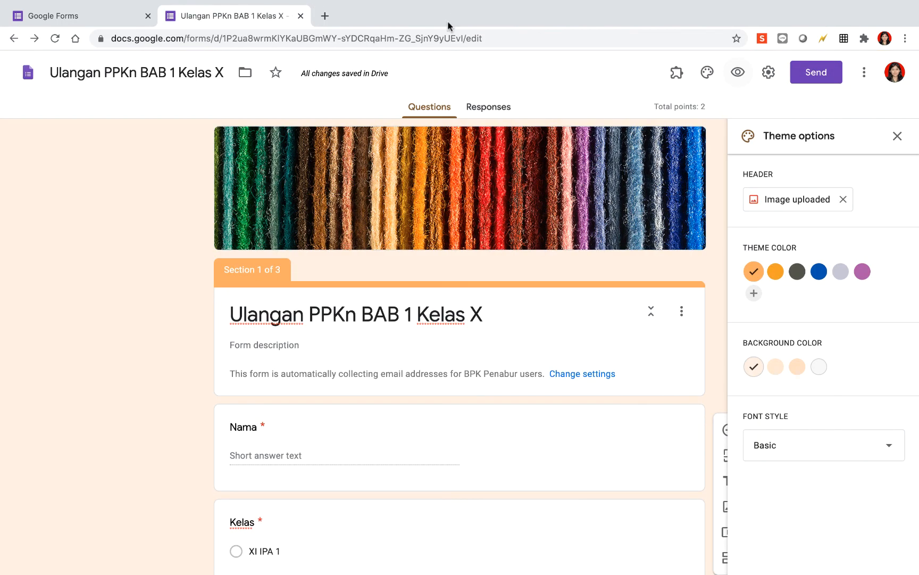
click(898, 136)
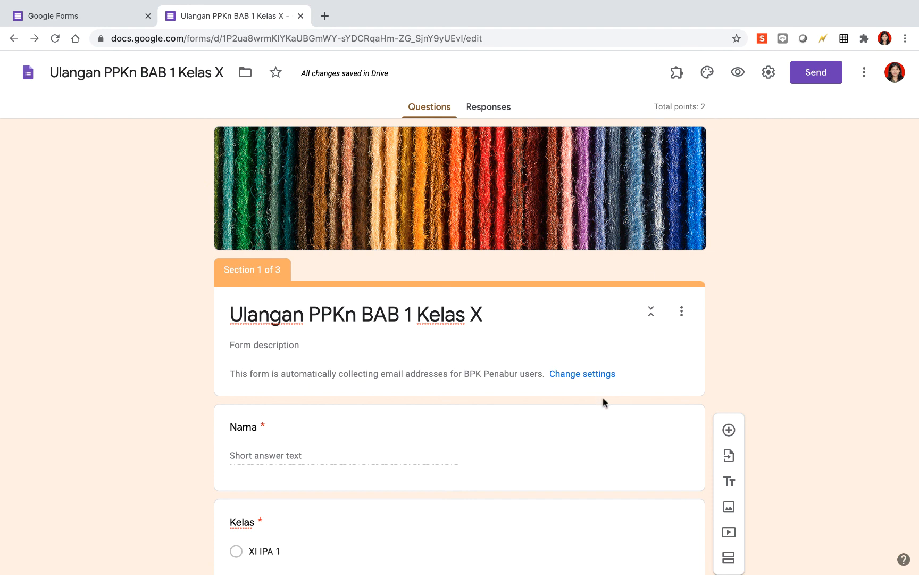
scroll(603, 398, down, 2)
scroll(603, 399, up, 2)
scroll(727, 235, down, 5)
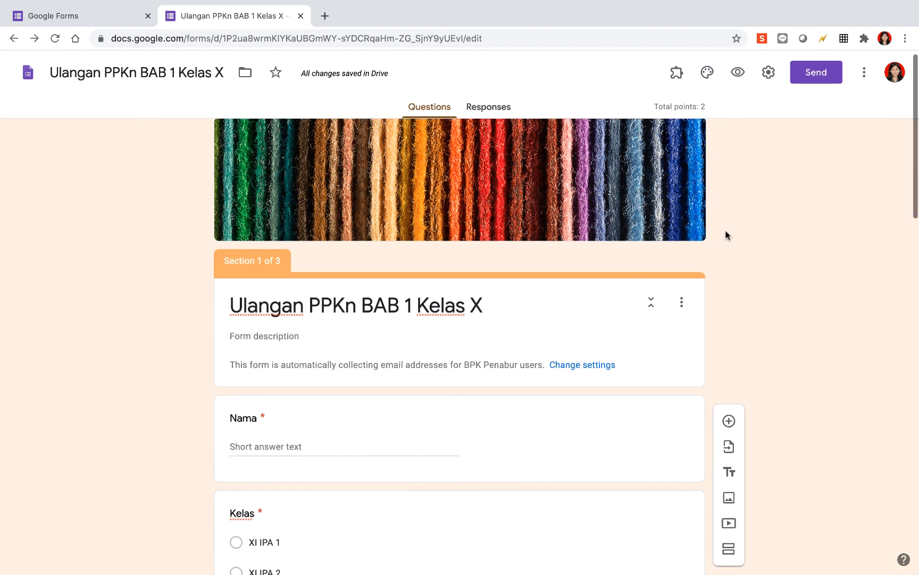